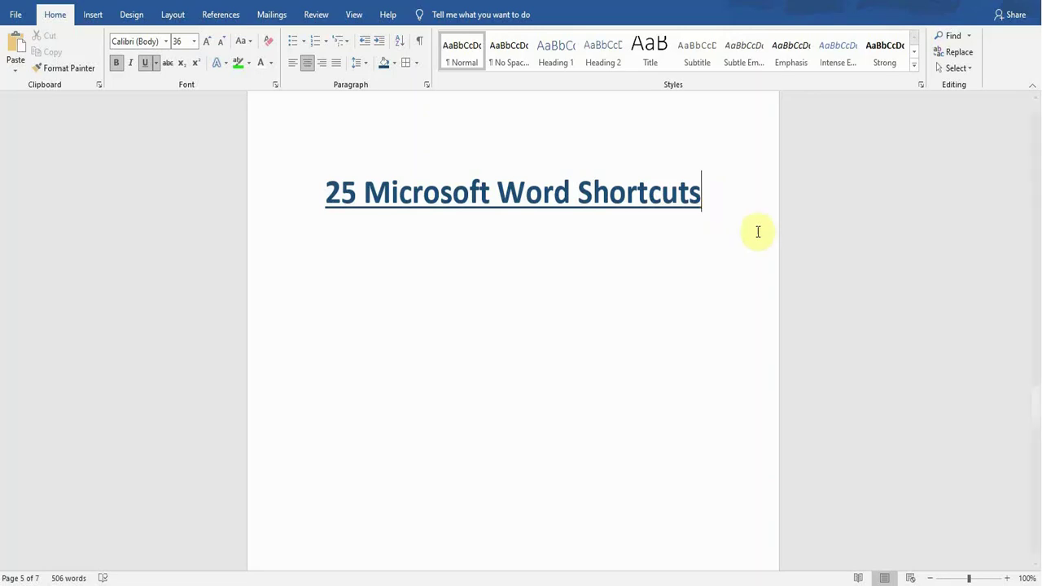
- Copy the word Excel from the Copy row's Example cell and paste it into the last column of the Paste row
left_click_drag(1035, 401, 1034, 455)
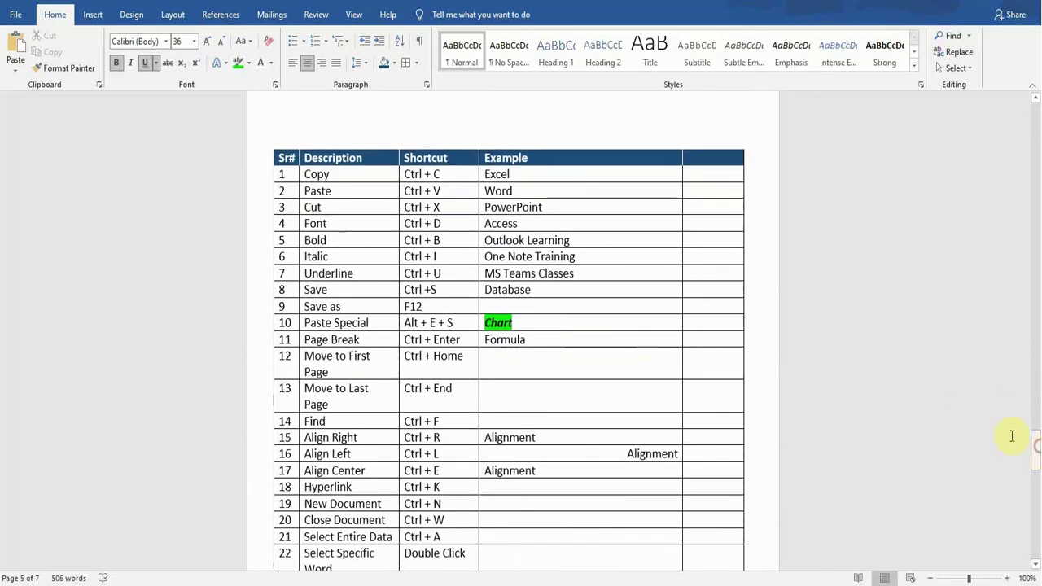
left_click(460, 175)
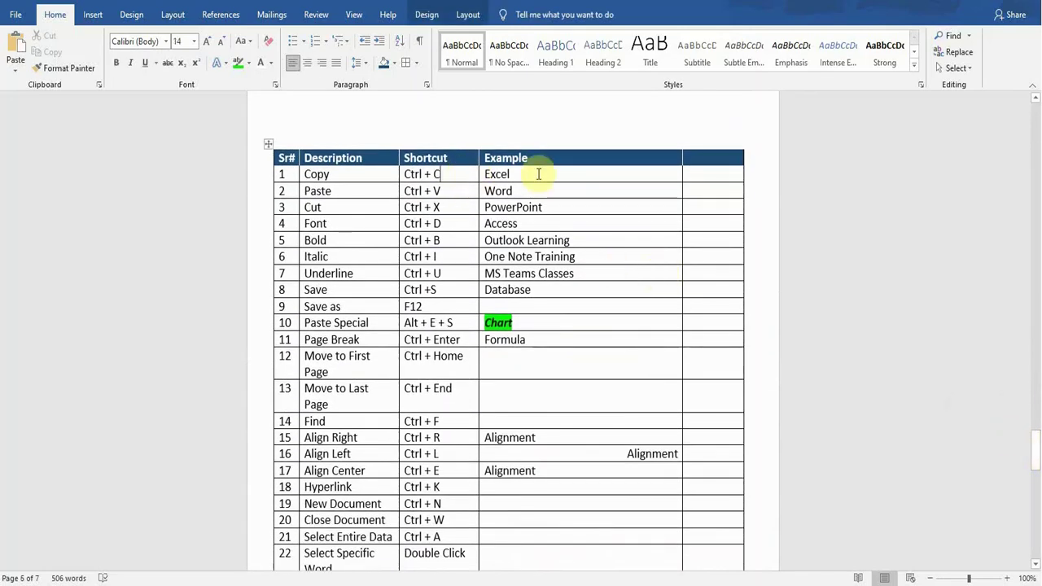
left_click_drag(511, 174, 487, 176)
key("ctrl+c")
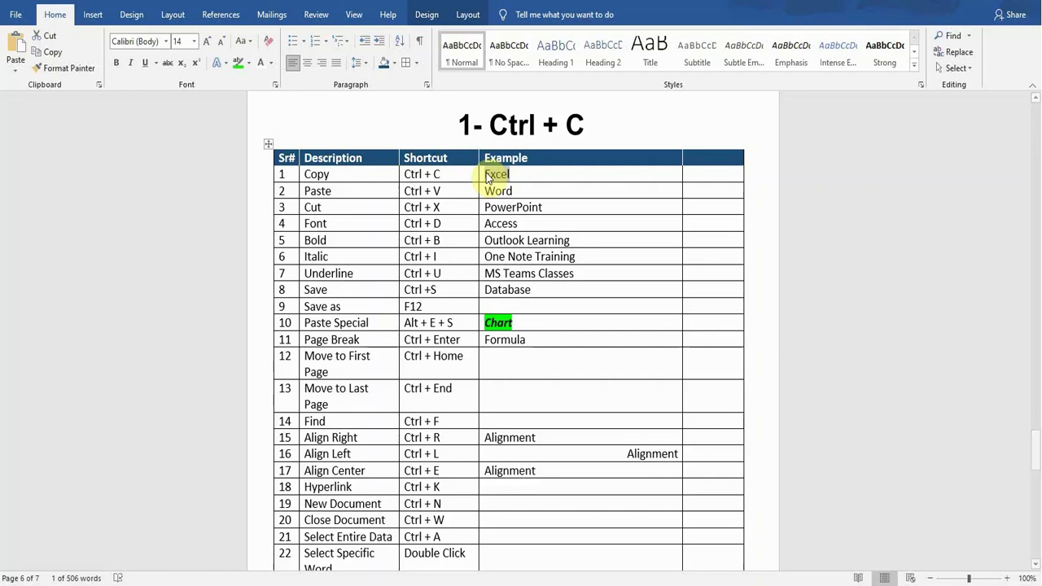
left_click(349, 192)
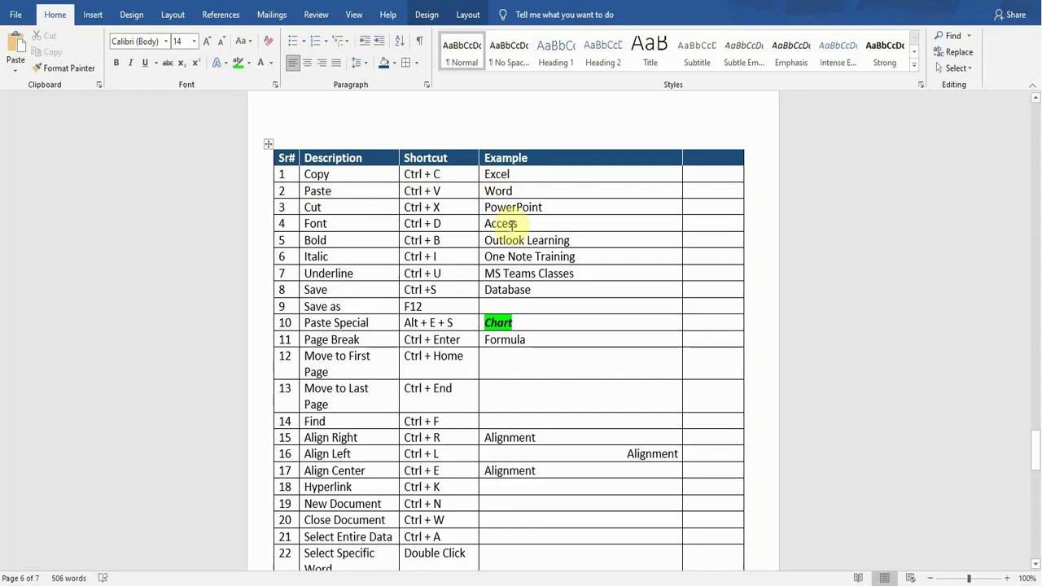
left_click(698, 197)
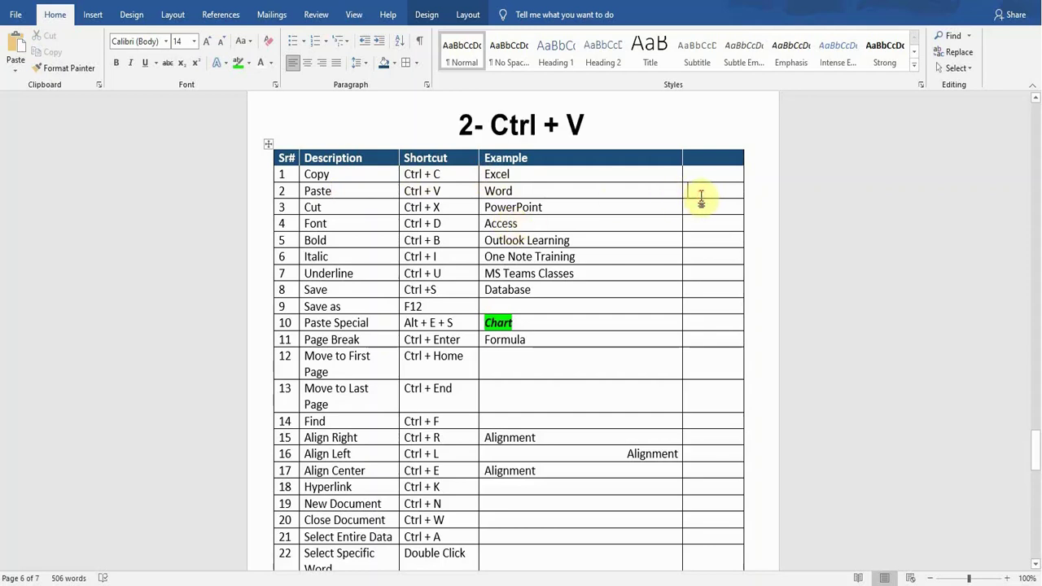
key("ctrl+v")
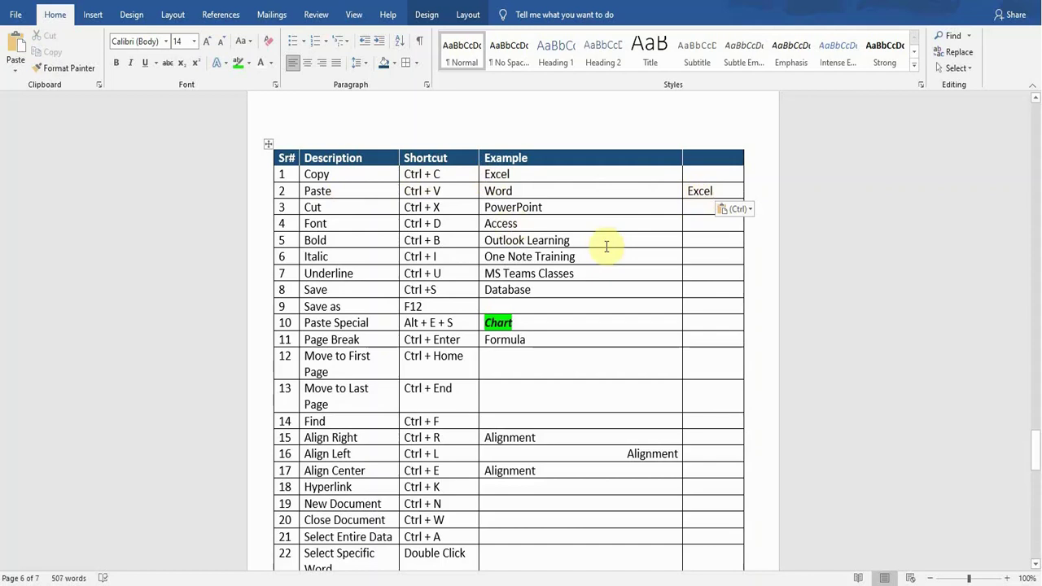
- Cut PowerPoint from the Cut row's Example cell and paste it into the last column of the same row
left_click(330, 208)
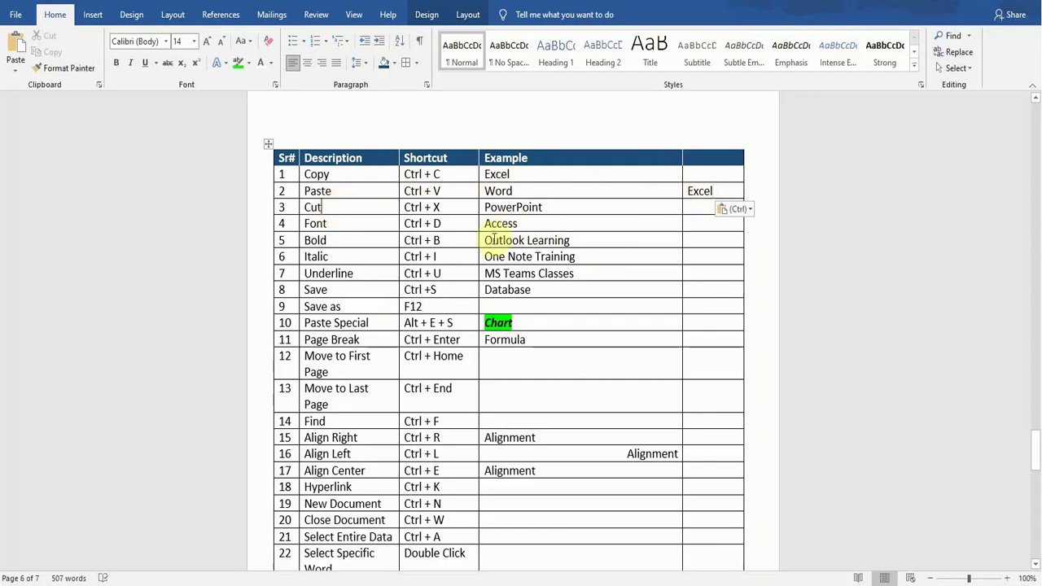
left_click_drag(543, 207, 483, 208)
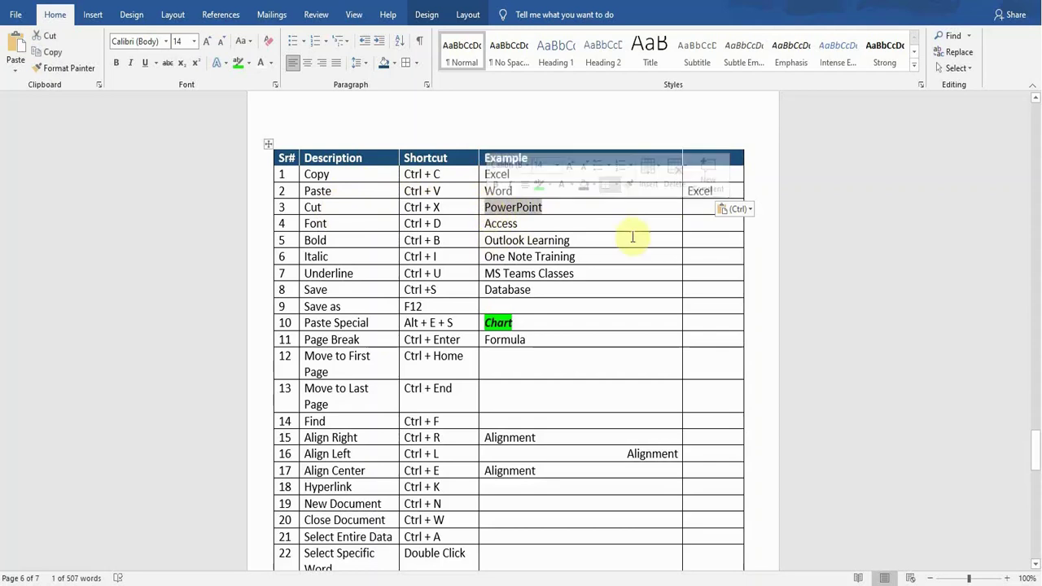
key("ctrl+x")
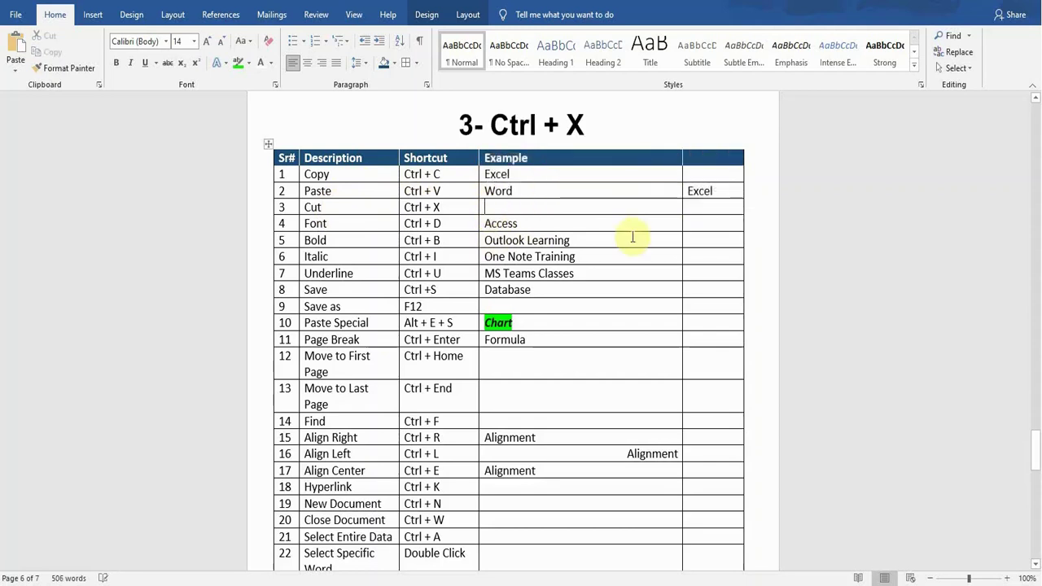
left_click(703, 208)
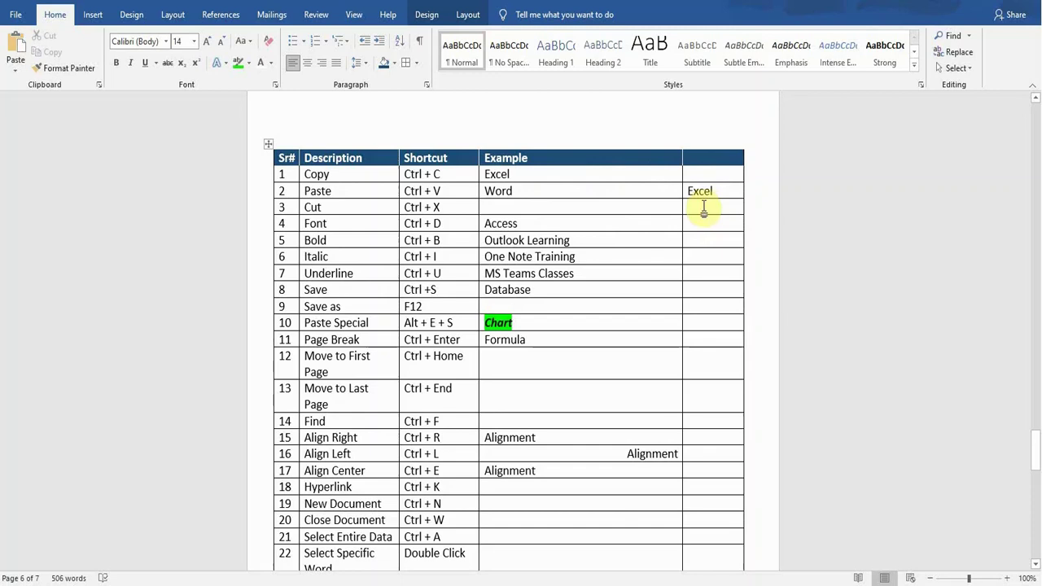
key("ctrl+v")
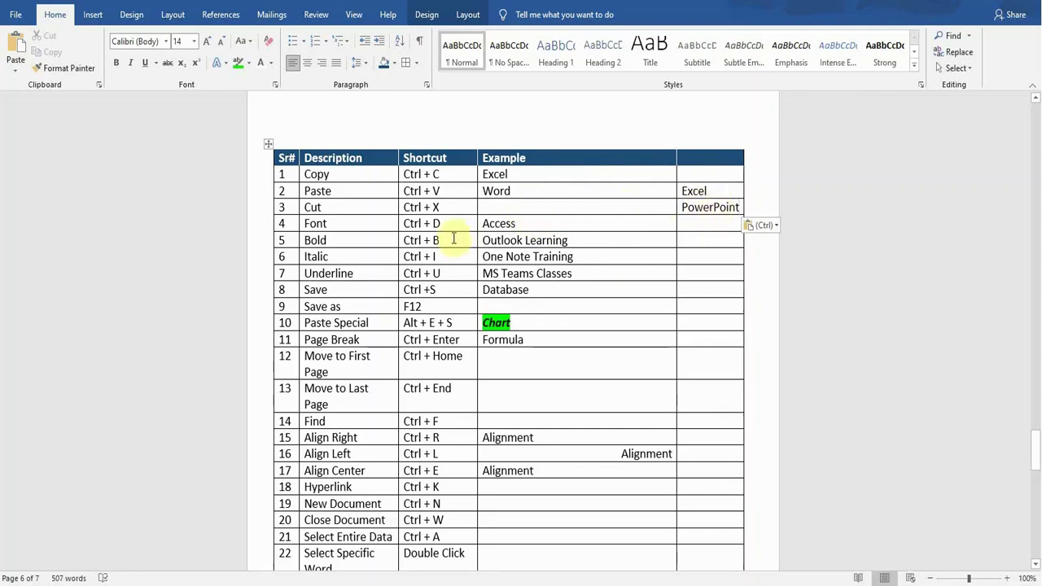
- Format the word Access in the Font row as italic at size 16 using the Font dialog
left_click(342, 225)
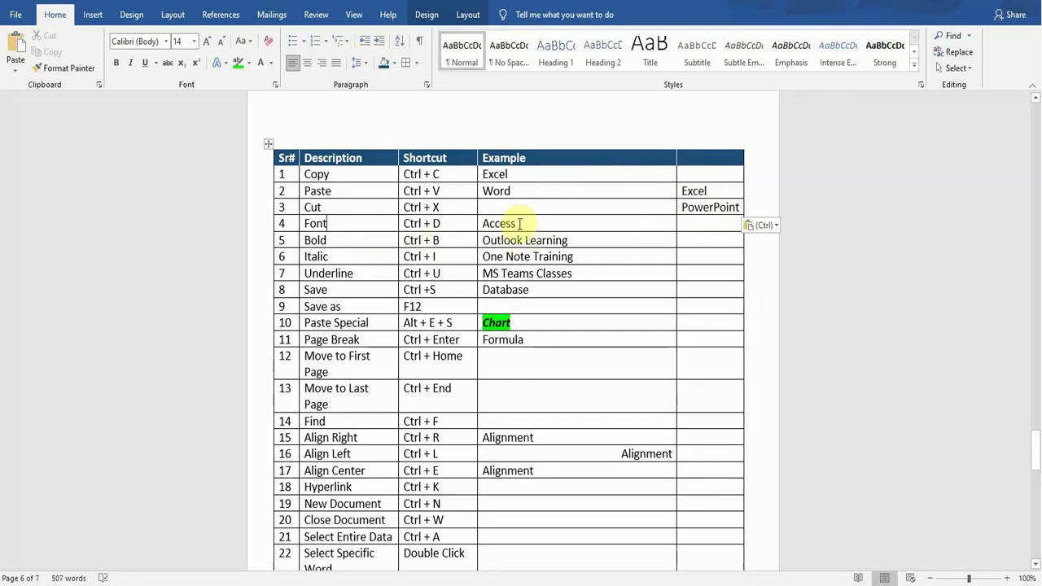
left_click_drag(520, 224, 482, 224)
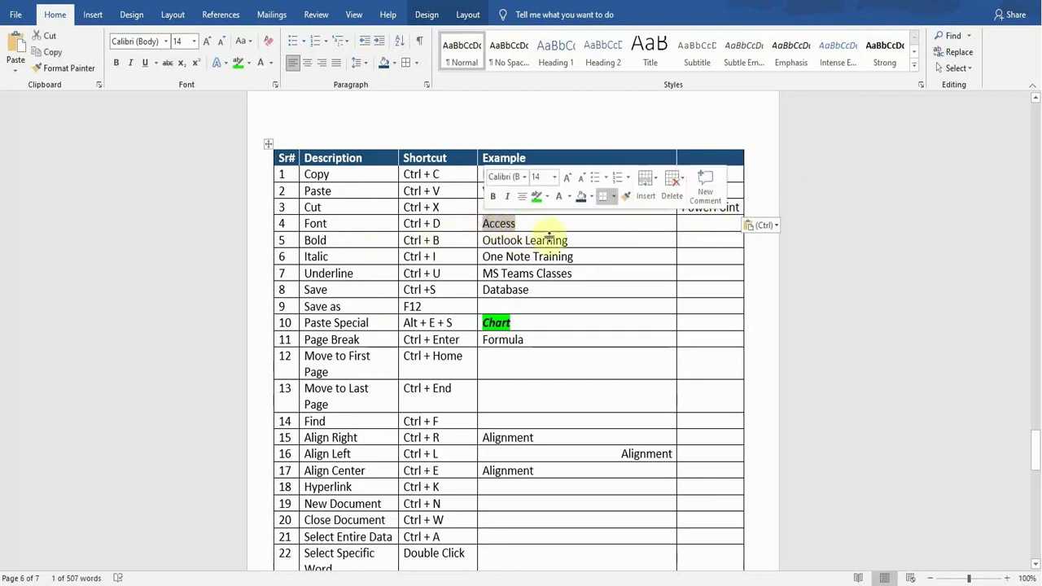
key("ctrl+d")
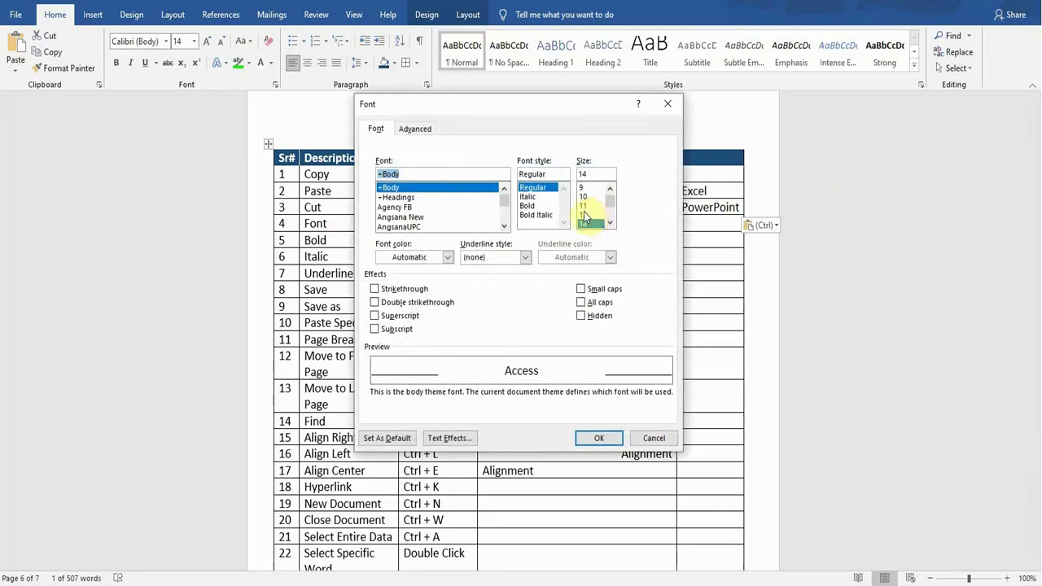
left_click(527, 197)
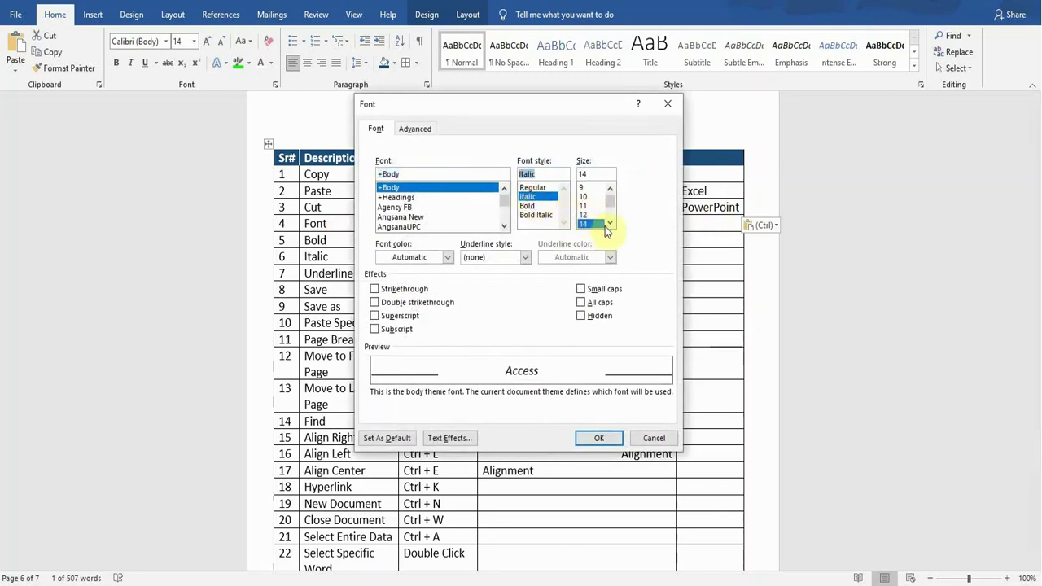
scroll(602, 224, "down", 2)
left_click(583, 216)
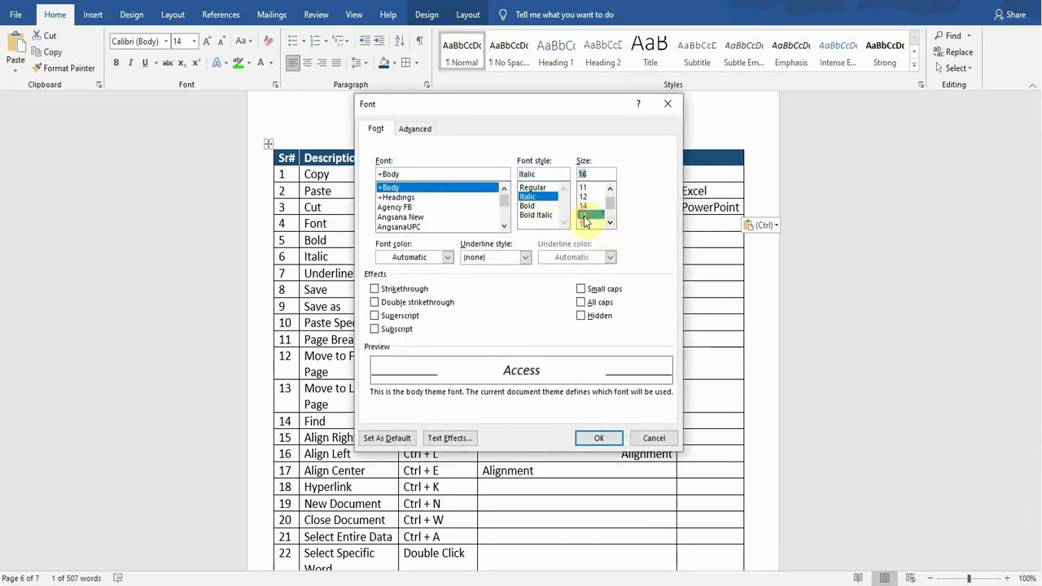
left_click(600, 438)
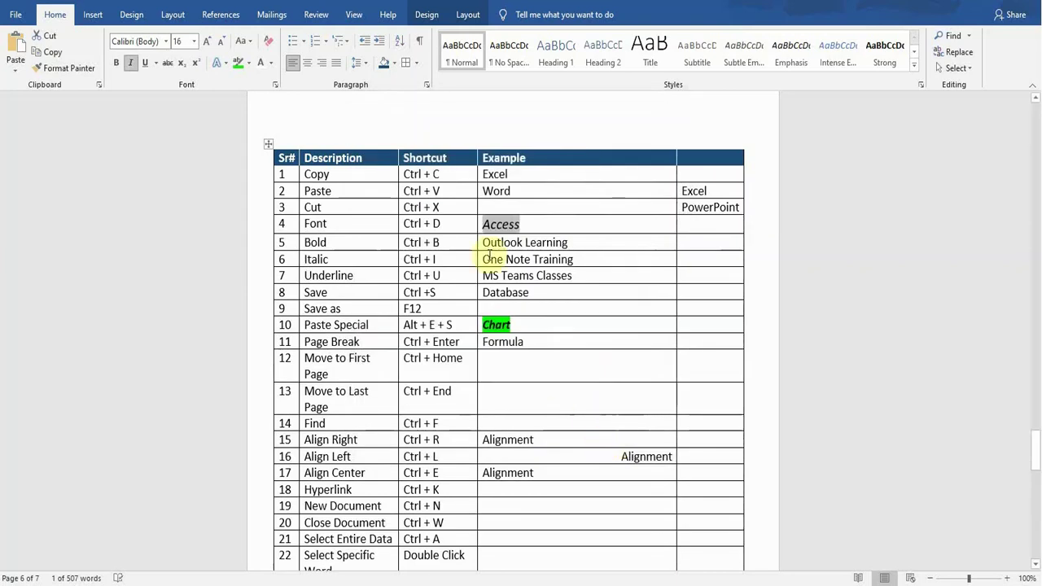
left_click(534, 222)
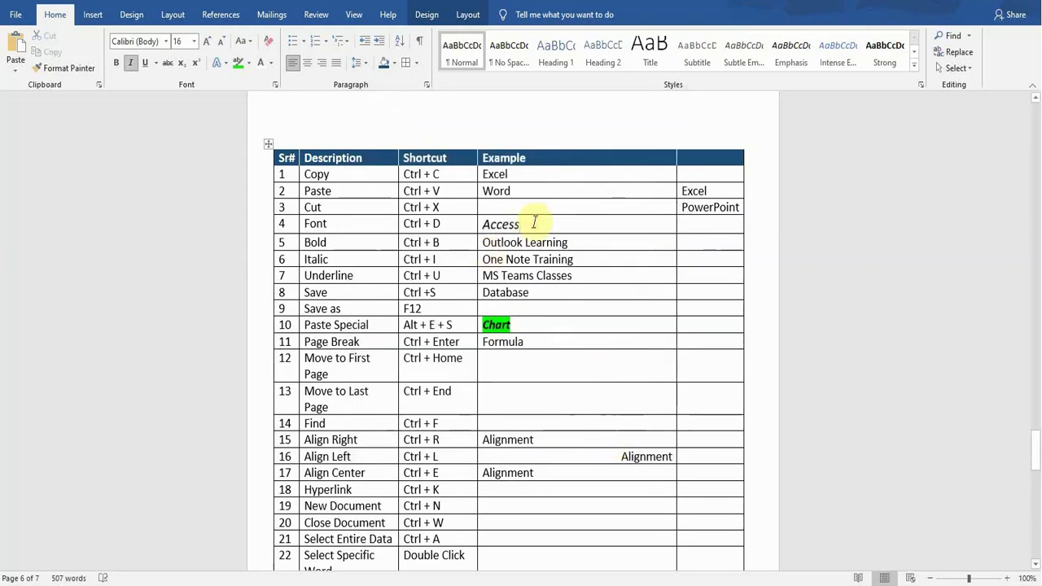
- Make the text Outlook Learning in the Bold row's Example cell bold
left_click(338, 241)
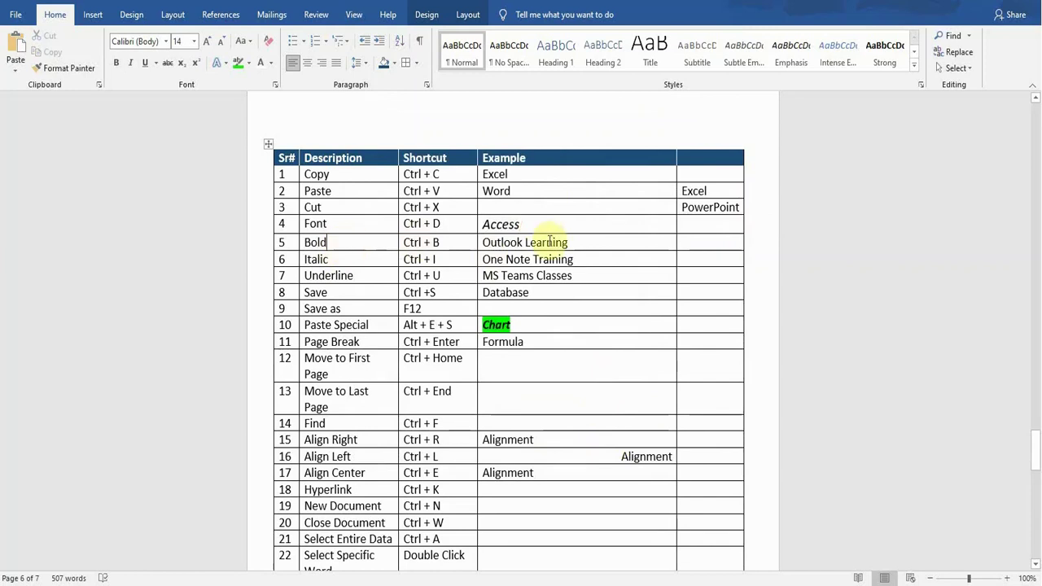
left_click_drag(567, 242, 491, 247)
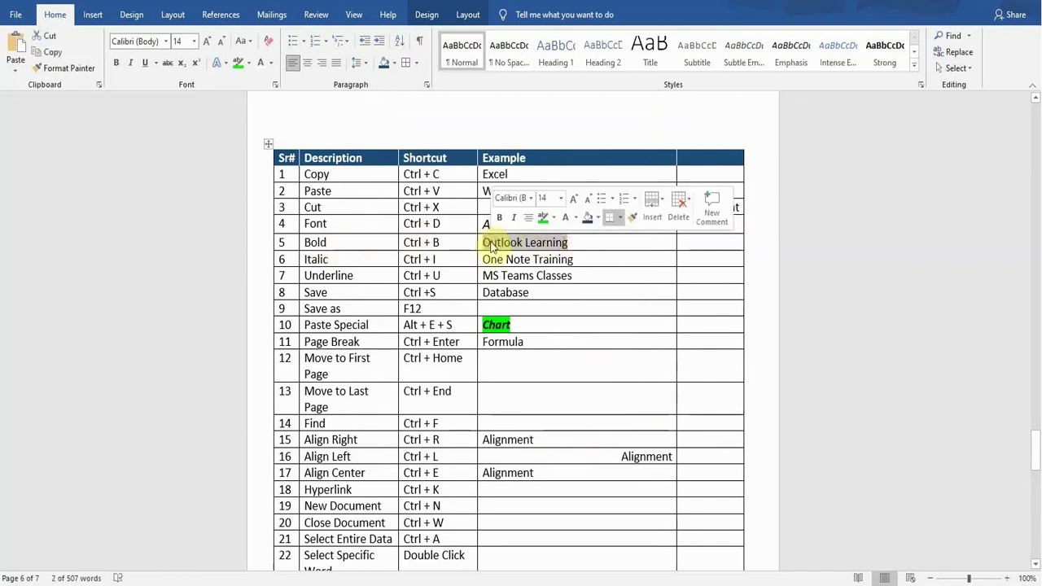
key("ctrl+b")
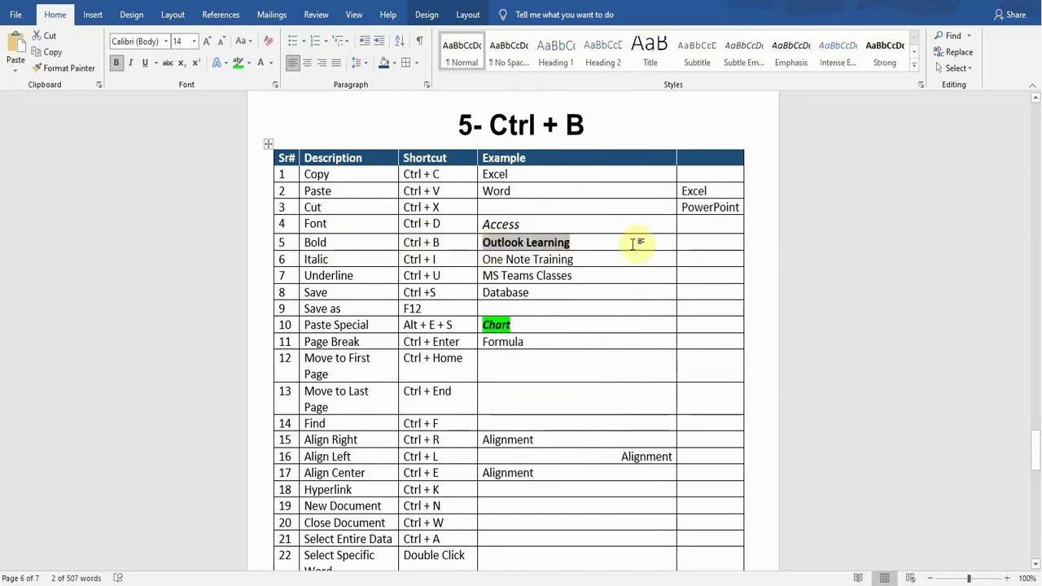
- Italicize the text One Note Training in the Italic row's Example cell
left_click(579, 259)
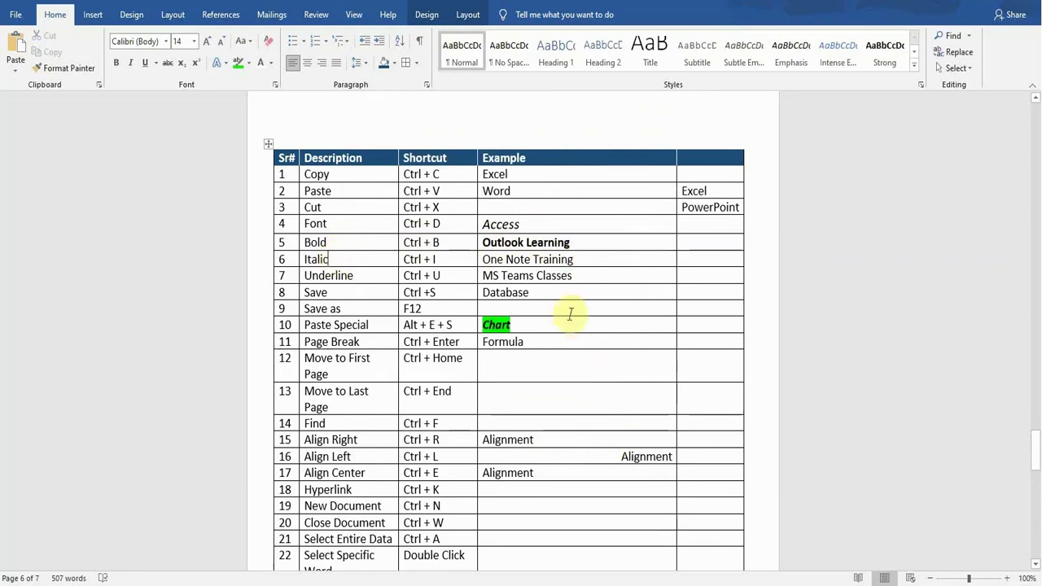
left_click_drag(574, 260, 494, 262)
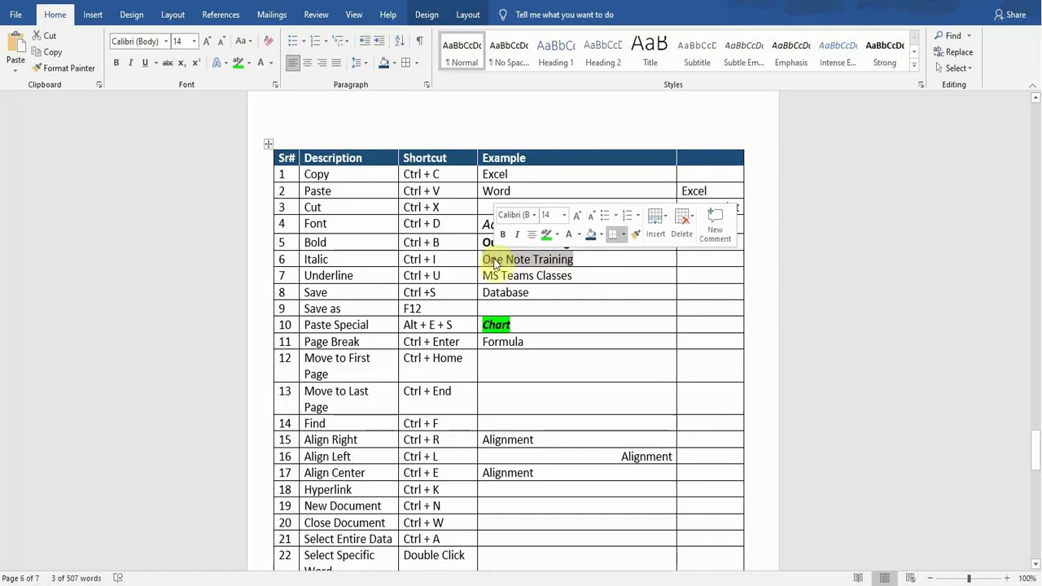
key("ctrl+i")
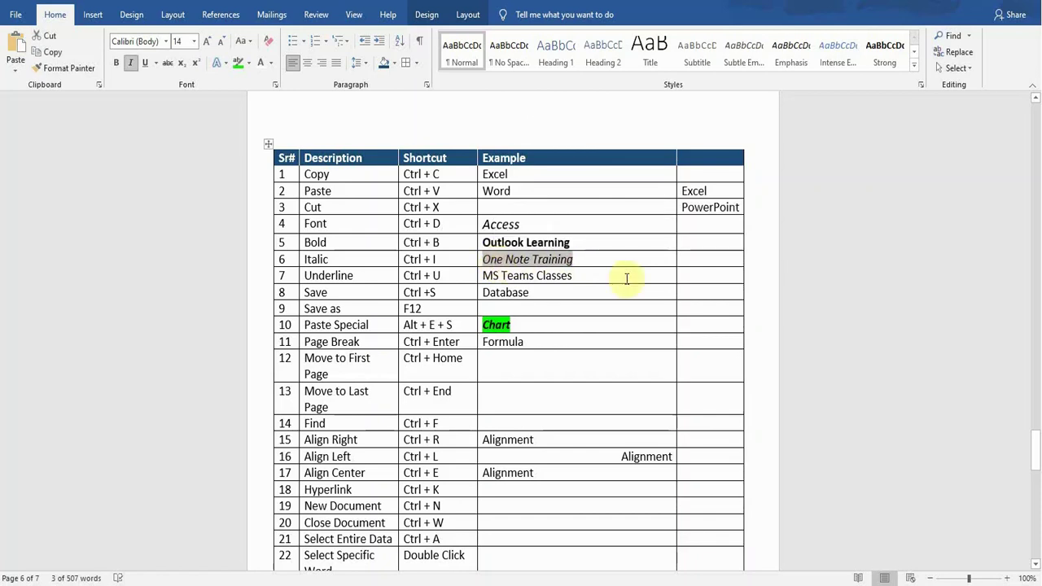
- Underline the text MS Teams Classes in the Underline row's Example cell
left_click(367, 275)
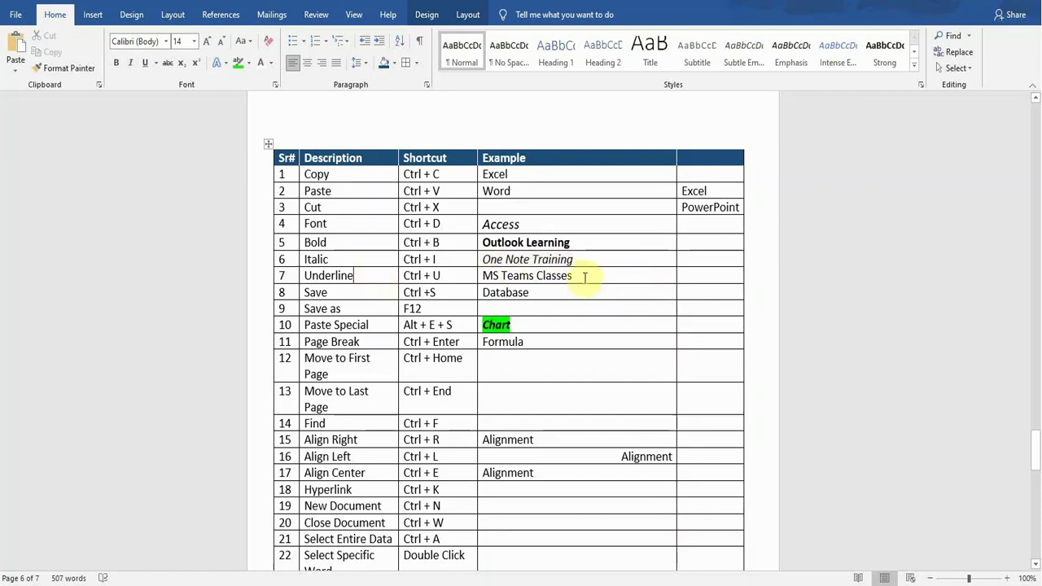
left_click_drag(578, 275, 492, 282)
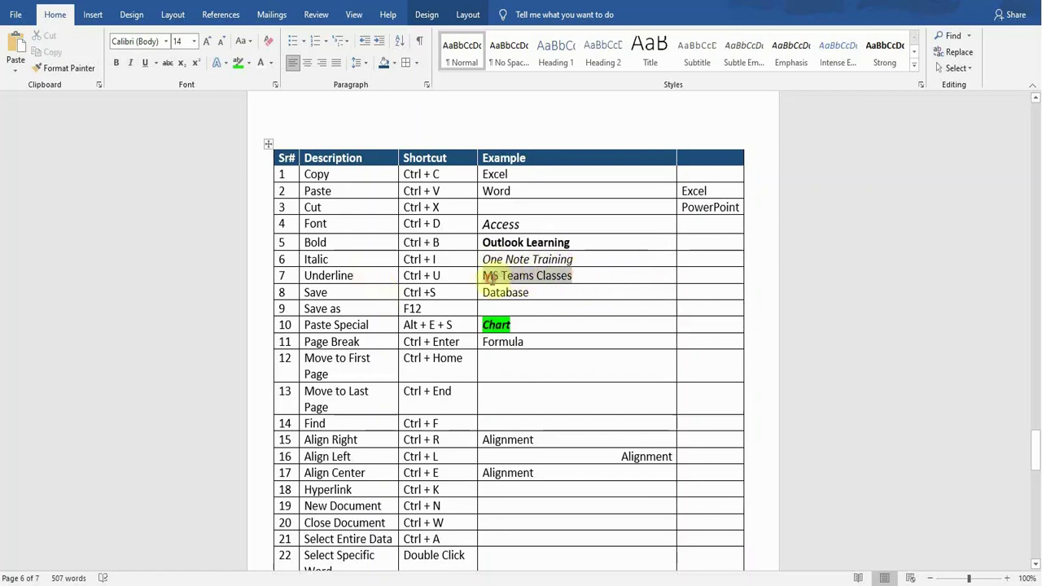
key("ctrl+u")
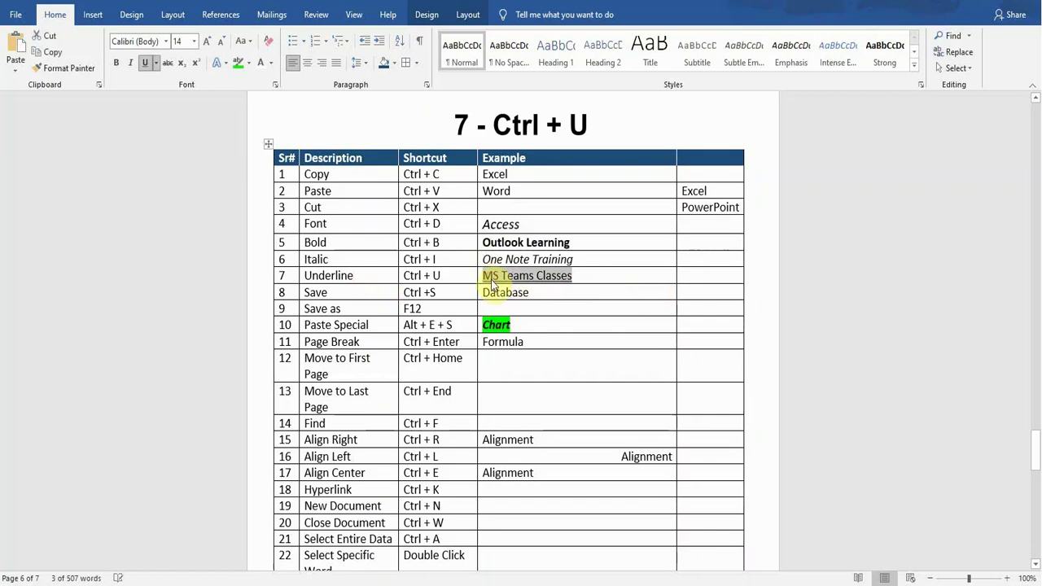
left_click(583, 275)
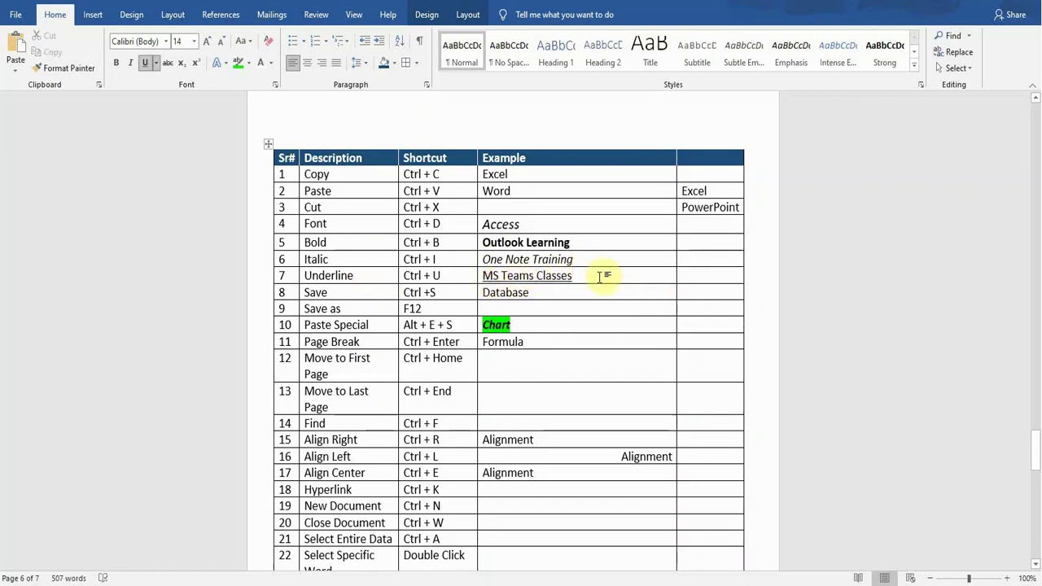
- Open the Save As dialog, browse to This PC as a possible location, and close the dialog without saving
left_click(335, 293)
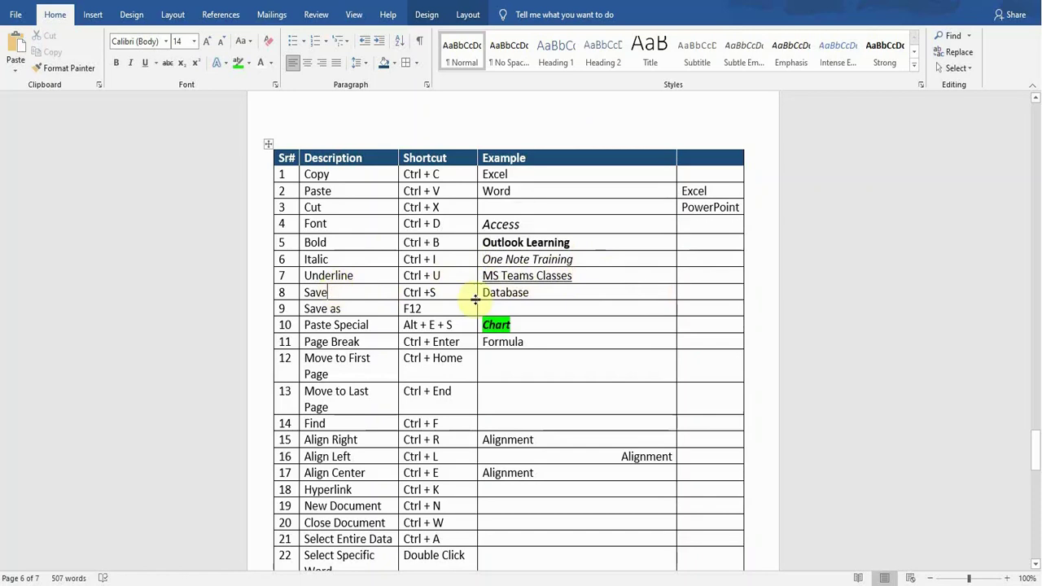
left_click(539, 292)
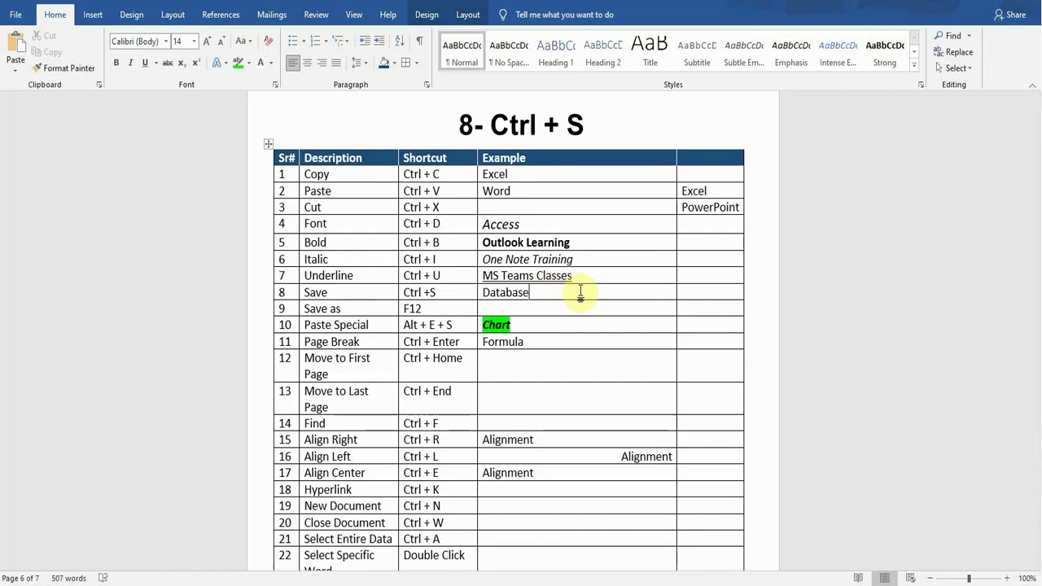
left_click(443, 310)
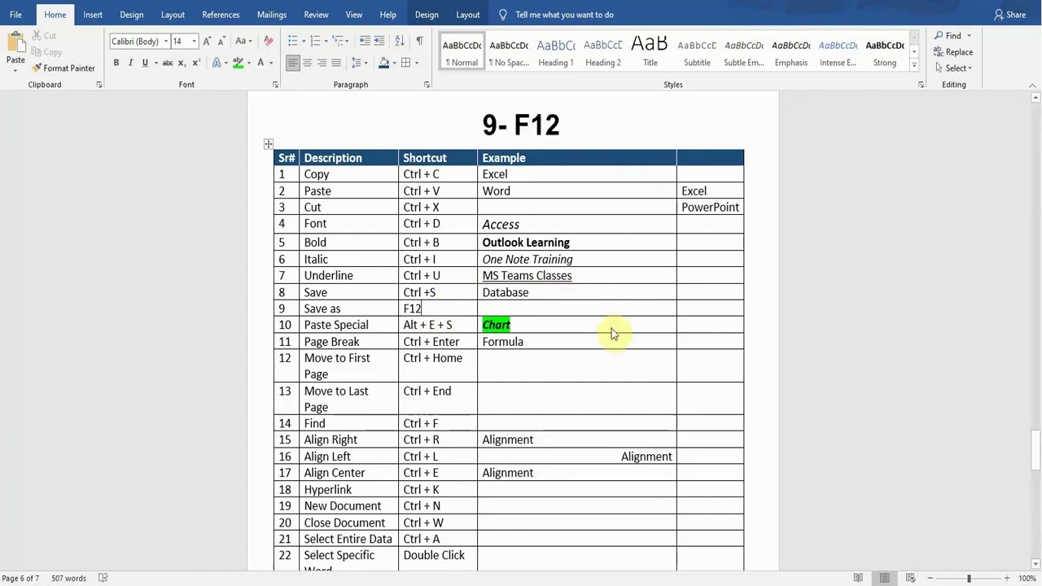
key("F12")
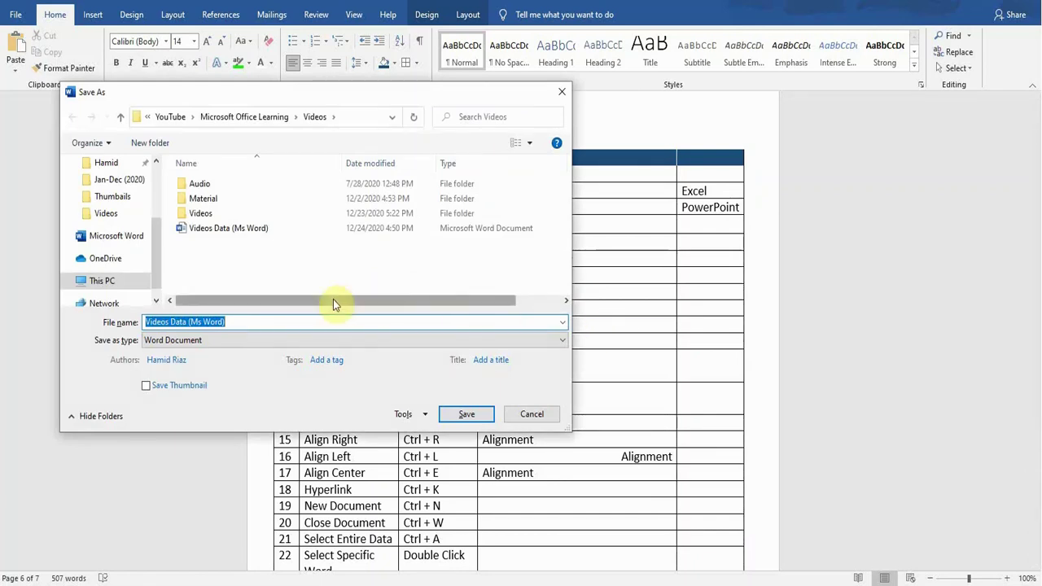
left_click(102, 281)
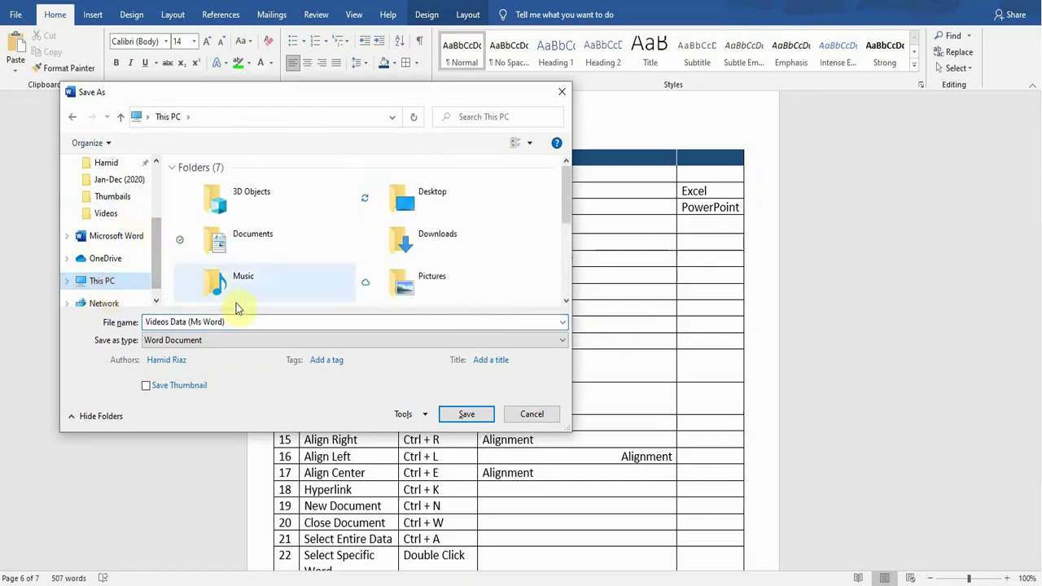
left_click(562, 96)
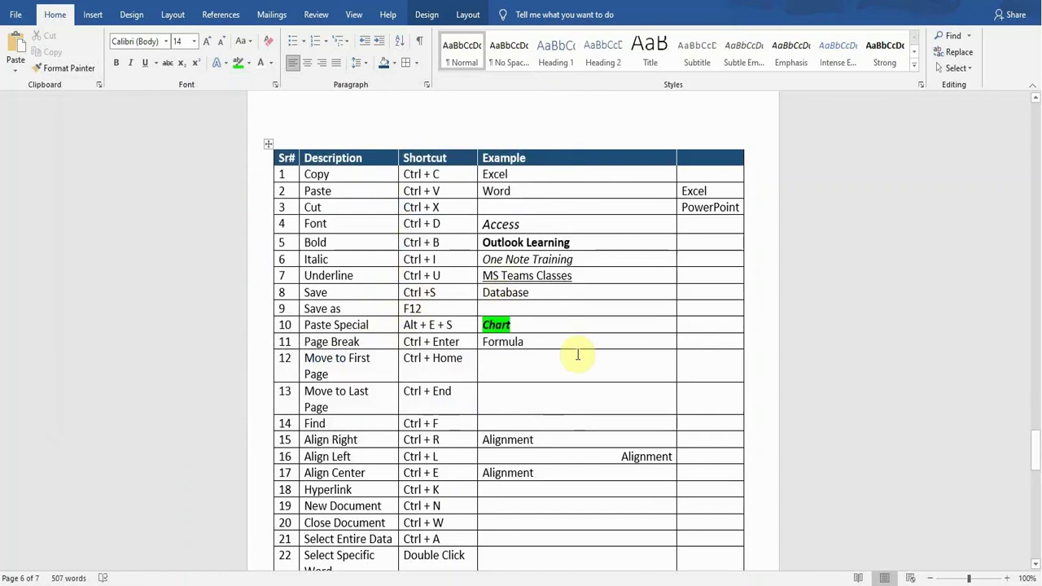
- Copy the highlighted word Chart in the Paste Special row and paste it as Formatted Text (RTF) into that row's last cell
left_click(513, 325)
left_click_drag(513, 325, 484, 331)
key("ctrl+c")
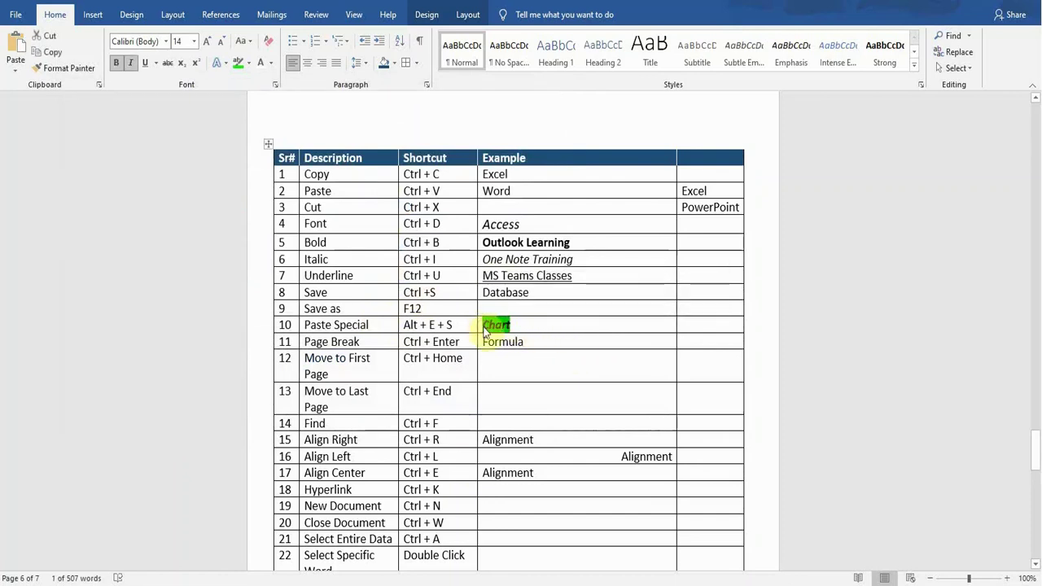
left_click(705, 328)
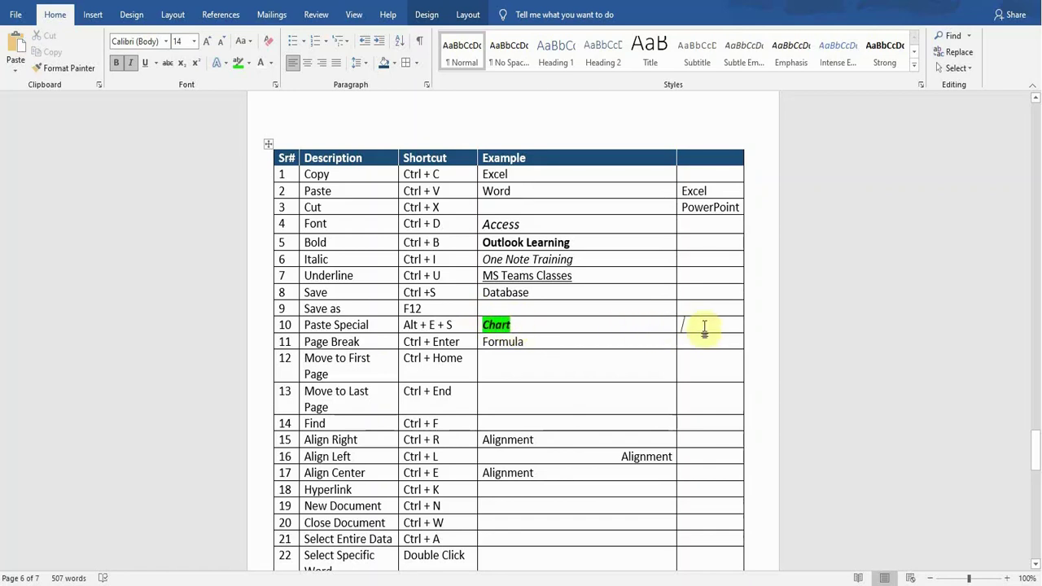
key("alt+e")
key("s")
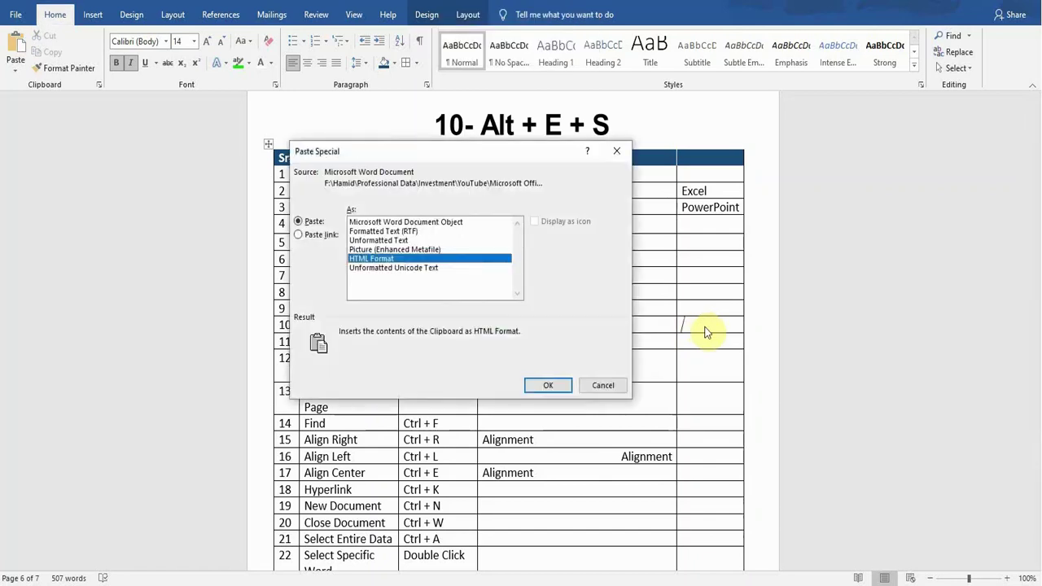
left_click(381, 232)
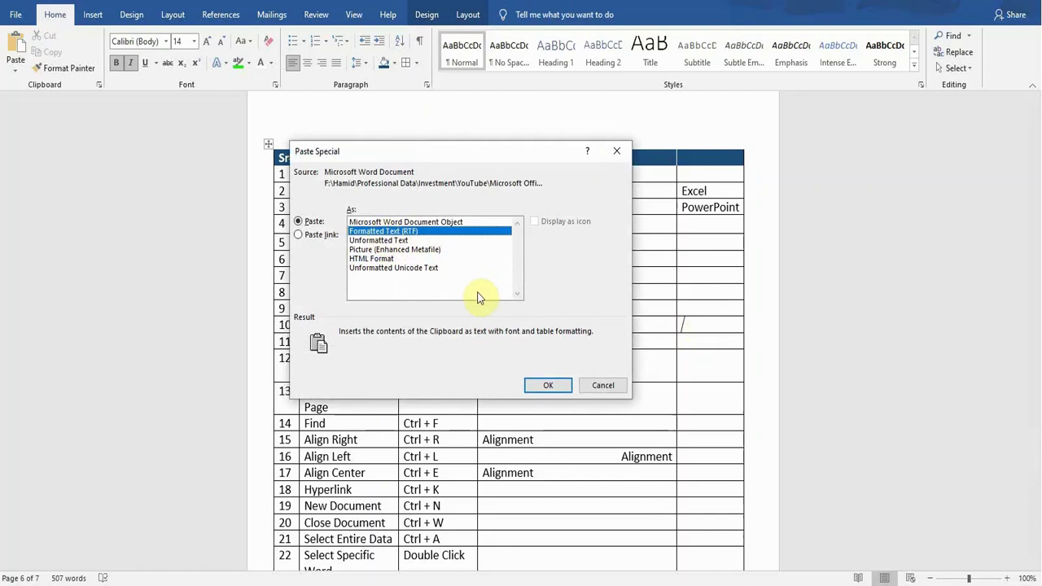
left_click(548, 385)
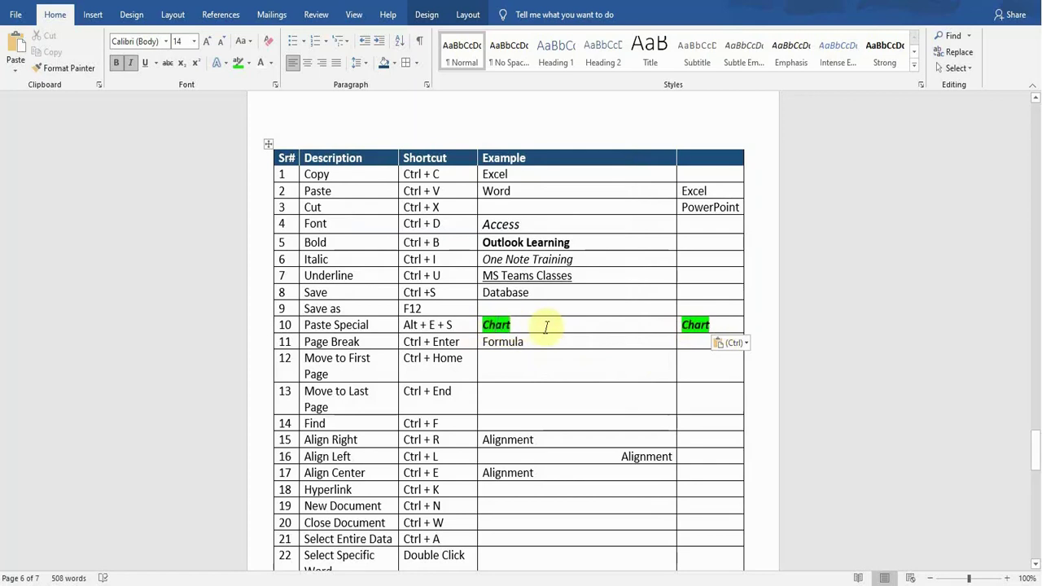
- Insert three empty lines before the bold paragraph beginning "This information is only used" on the last page
left_click(372, 342)
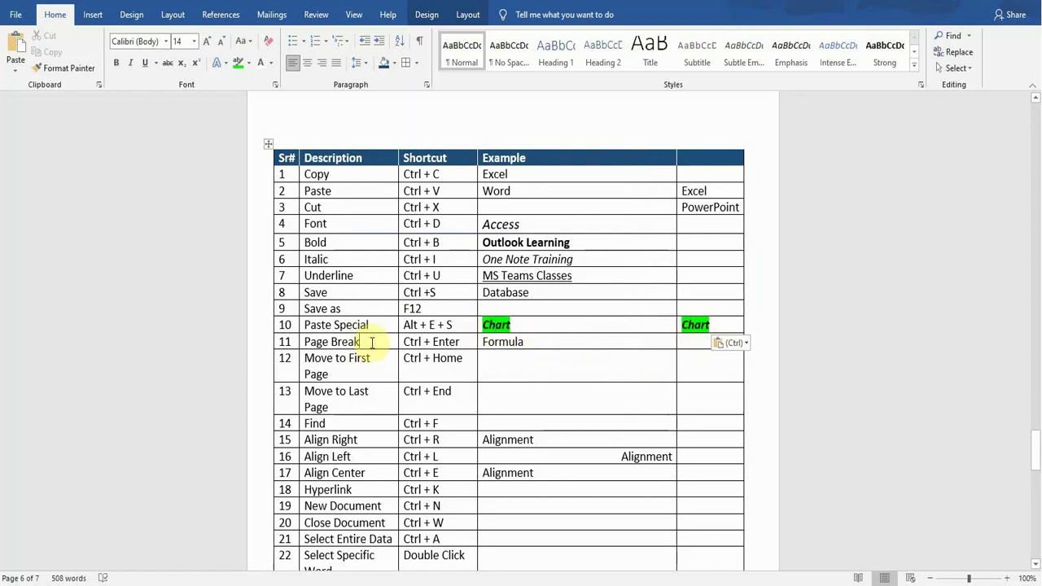
left_click_drag(1036, 454, 1035, 495)
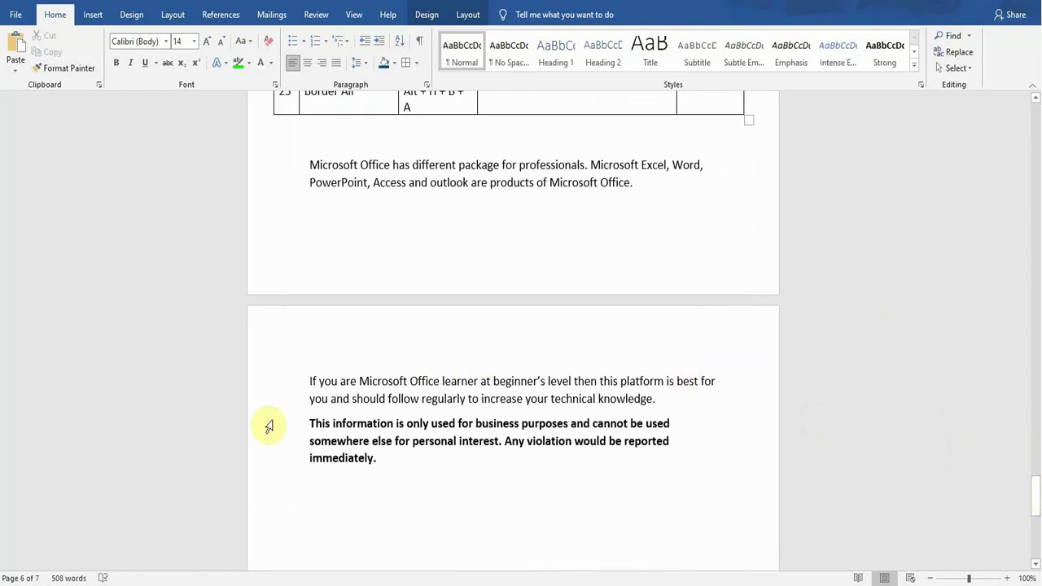
left_click(311, 422)
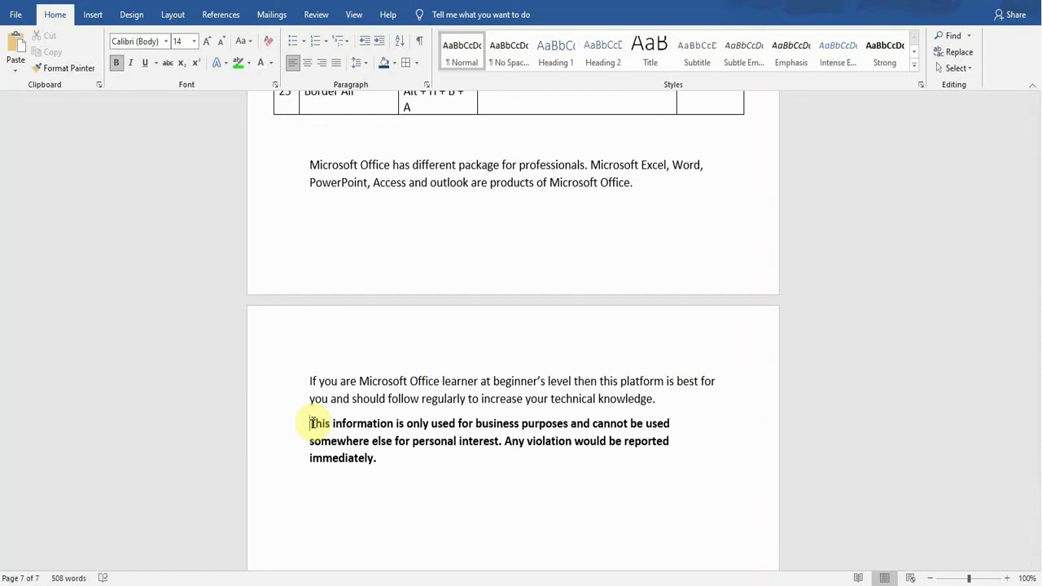
key("Return")
key("Return")
key("Return")
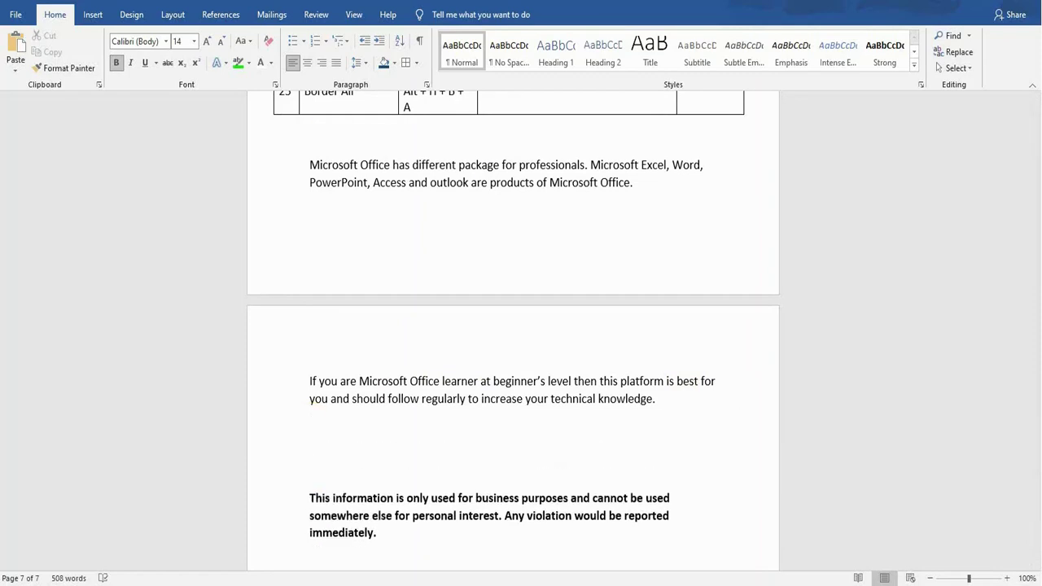
- Remove the three empty lines and insert a page break before the bold paragraph instead
key("BackSpace")
key("BackSpace")
key("BackSpace")
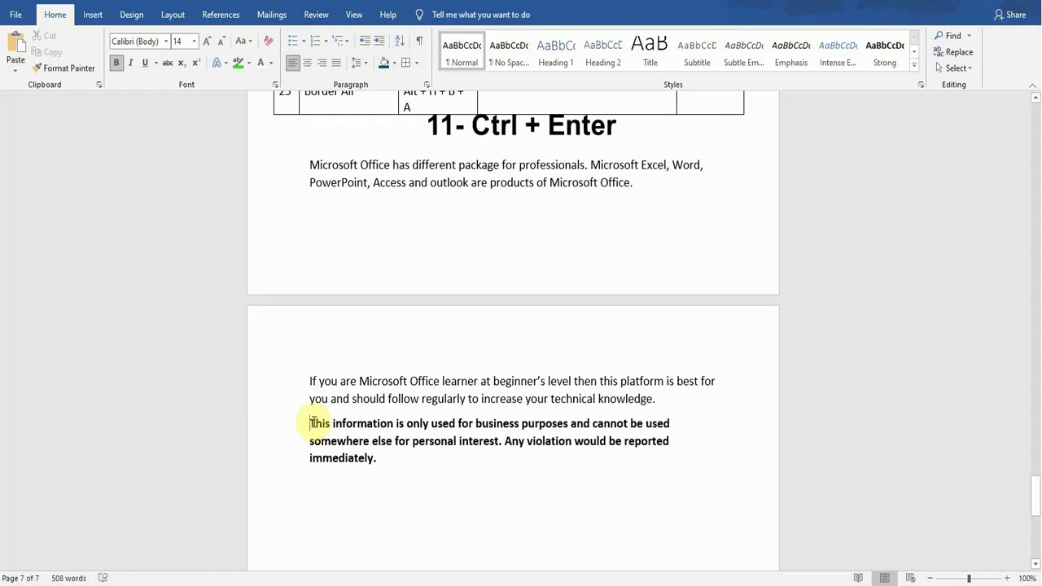
key("ctrl+Return")
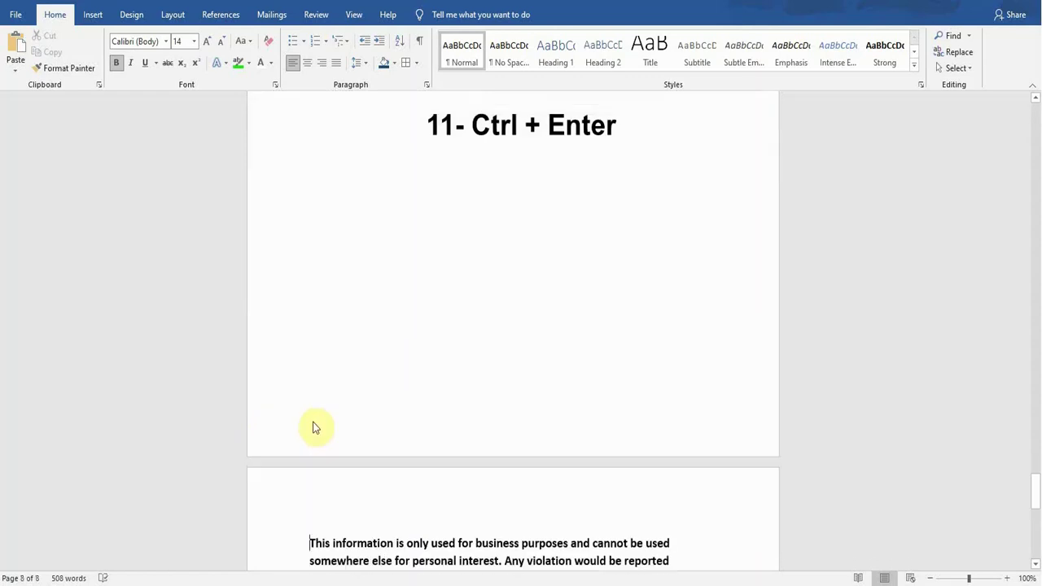
- Delete the page break and the leftover empty line above the bold paragraph
left_click_drag(1035, 487, 1035, 458)
left_click(505, 432)
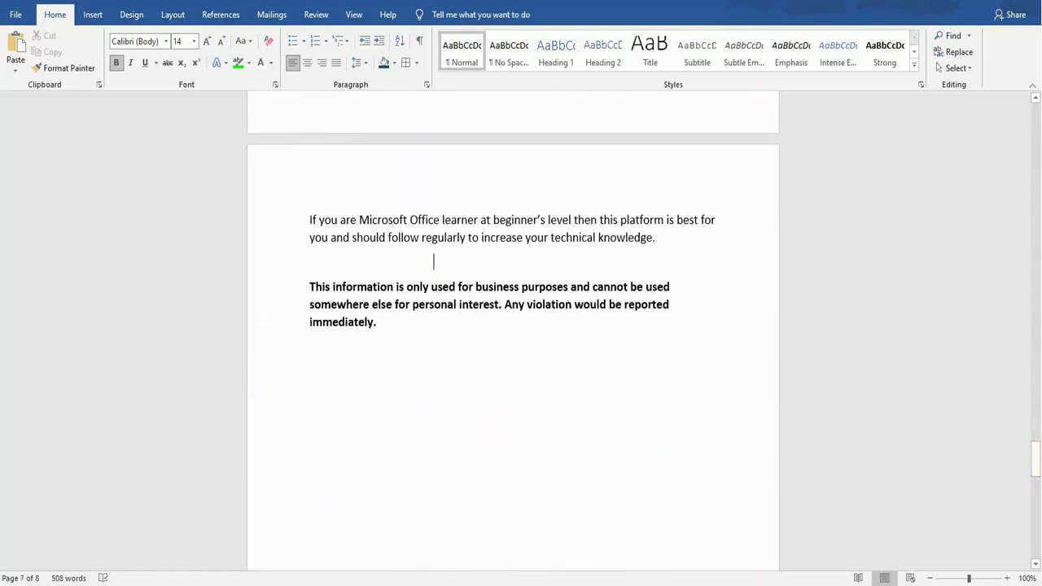
key("BackSpace")
key("BackSpace")
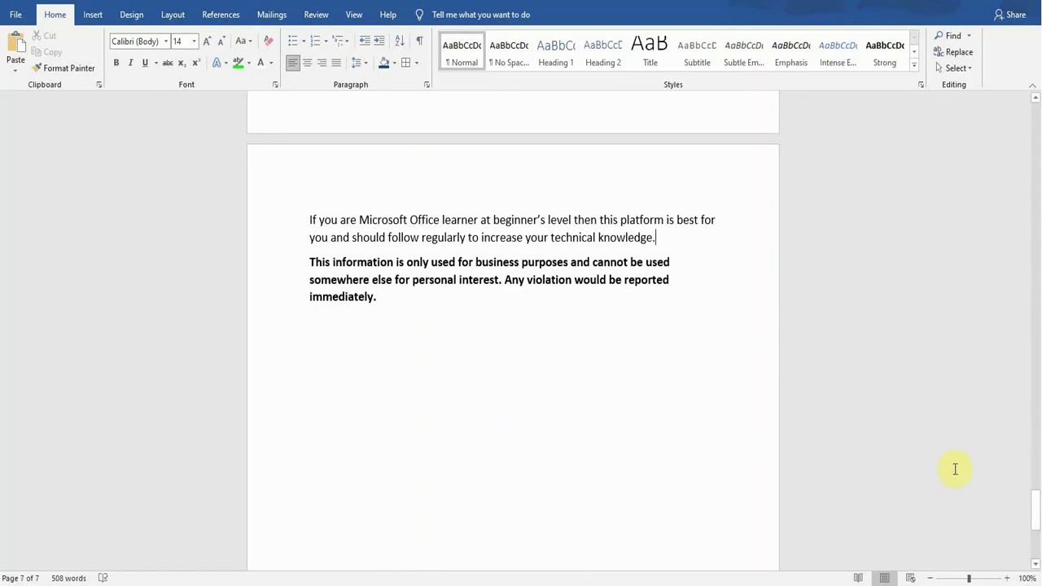
- From the Move to First Page row of the shortcut table, jump to the beginning of the document
left_click_drag(1036, 507, 1032, 457)
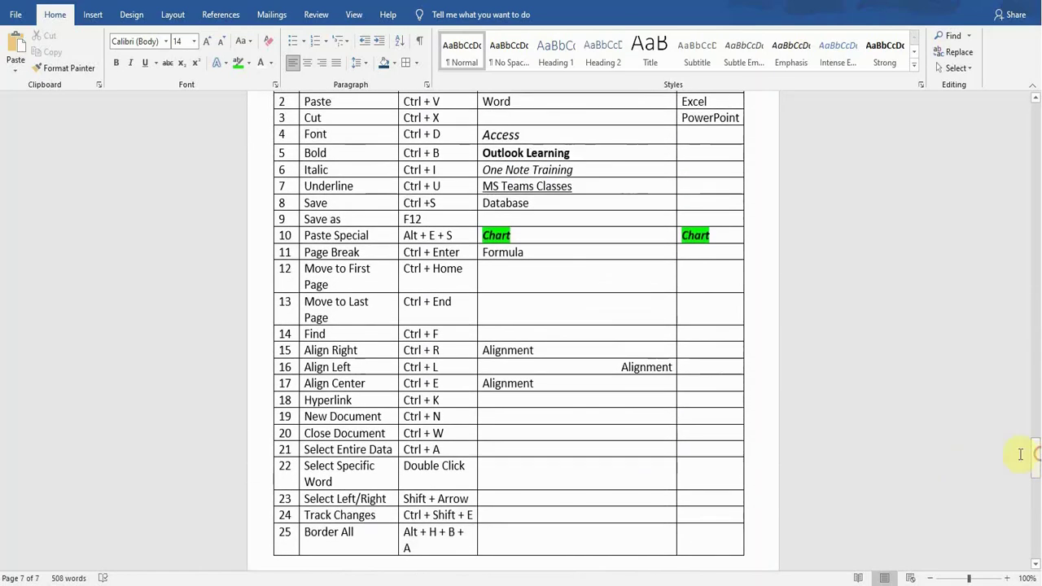
left_click(467, 277)
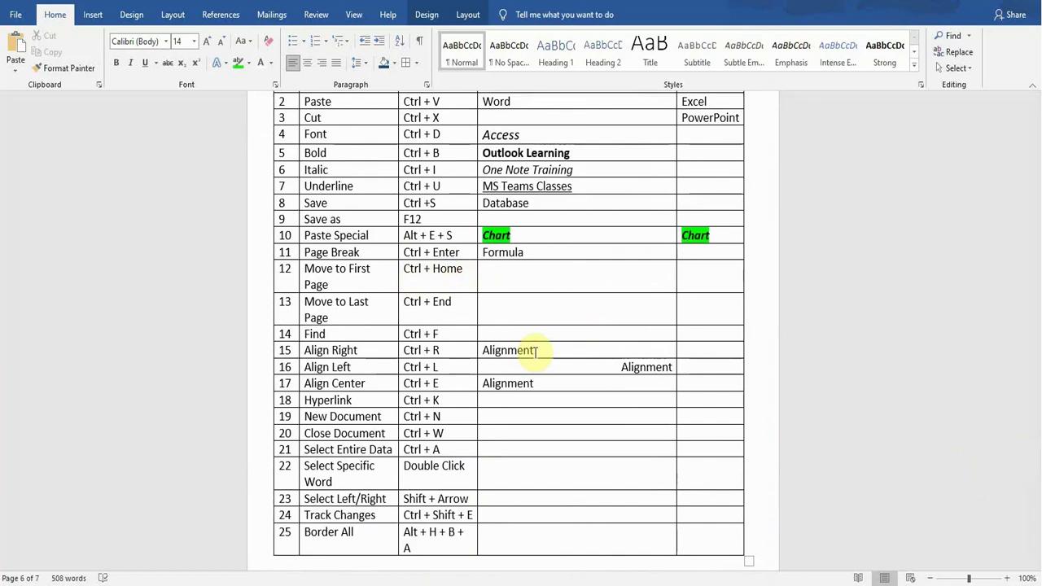
key("ctrl+Home")
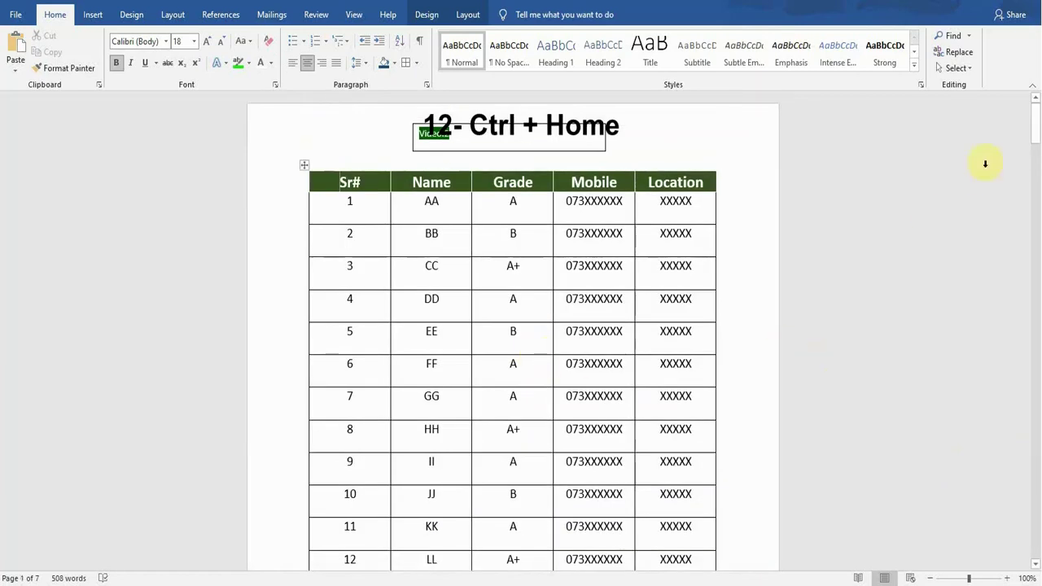
- From the Move to Last Page row of the shortcut table, jump to the end of the document
left_click_drag(1035, 124, 1036, 464)
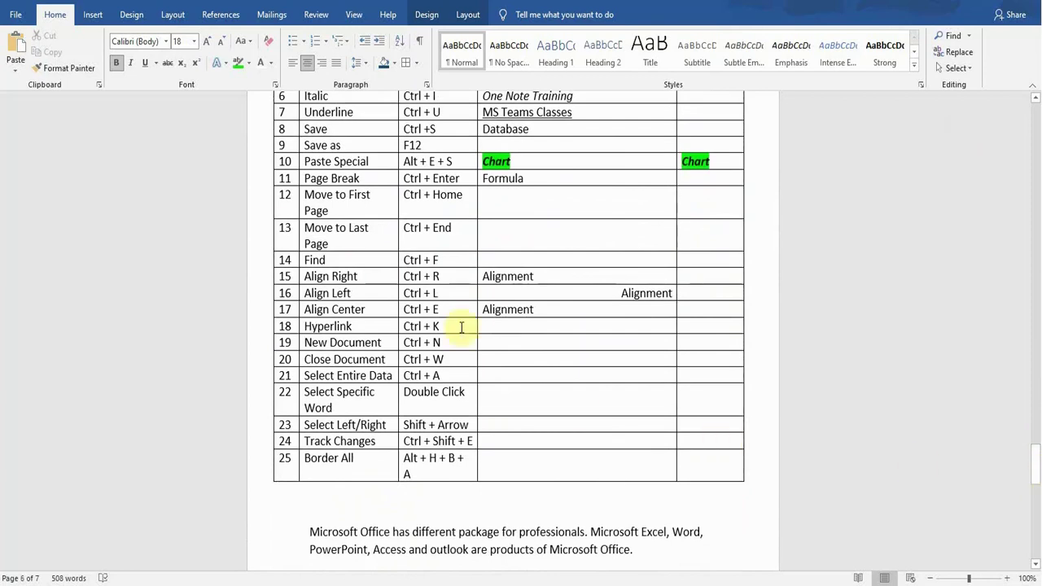
left_click(458, 230)
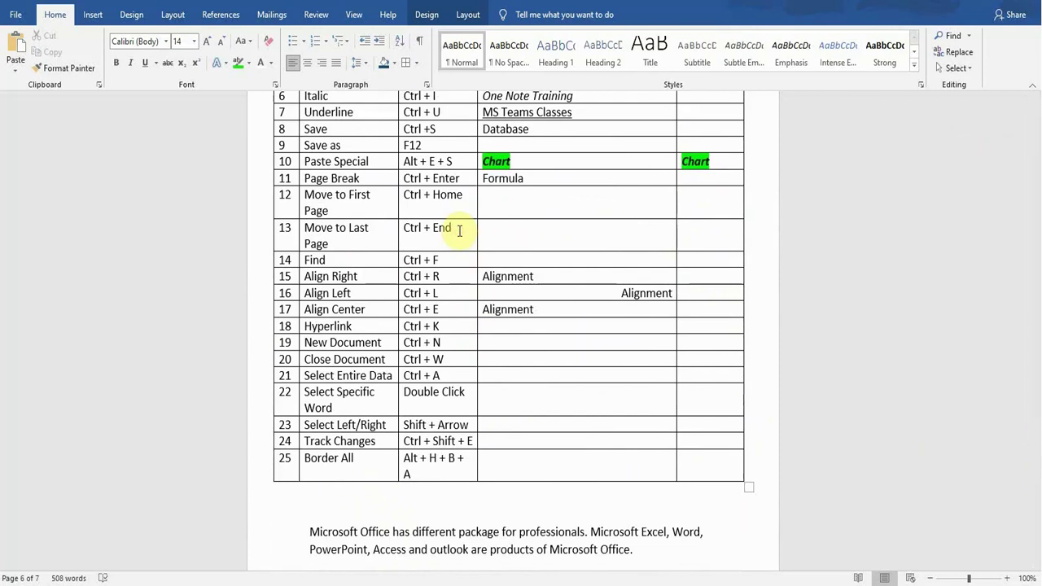
key("ctrl+End")
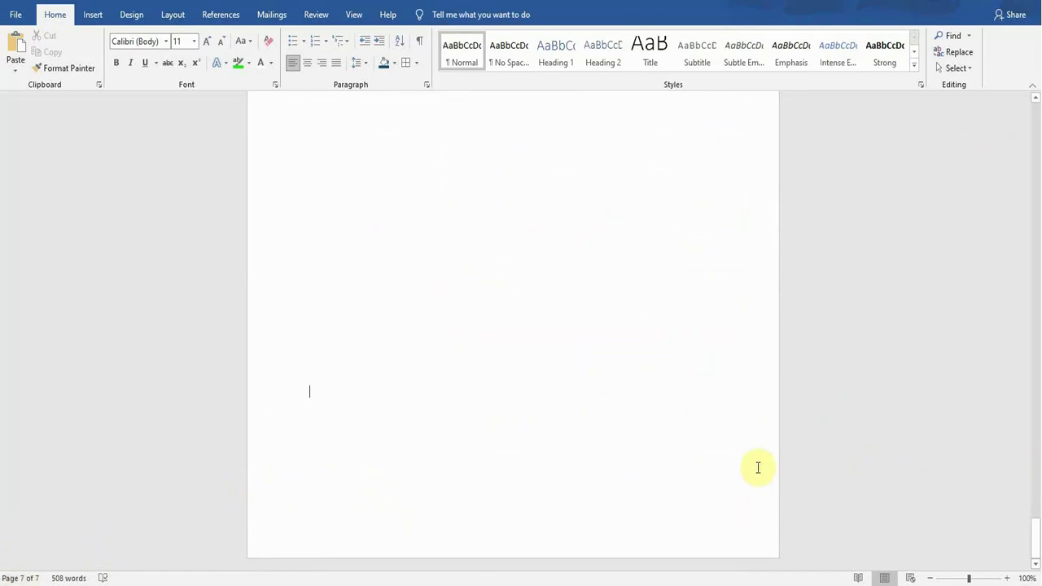
- From the Find row, search the document for excel, check the highlighted match below the table, and close the search
left_click_drag(1035, 533, 1035, 456)
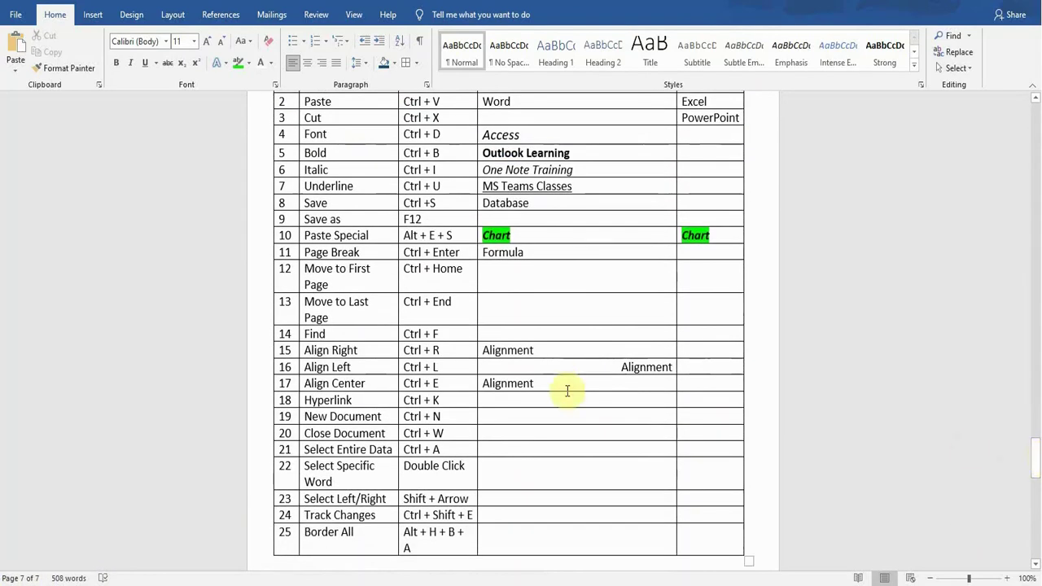
left_click(341, 332)
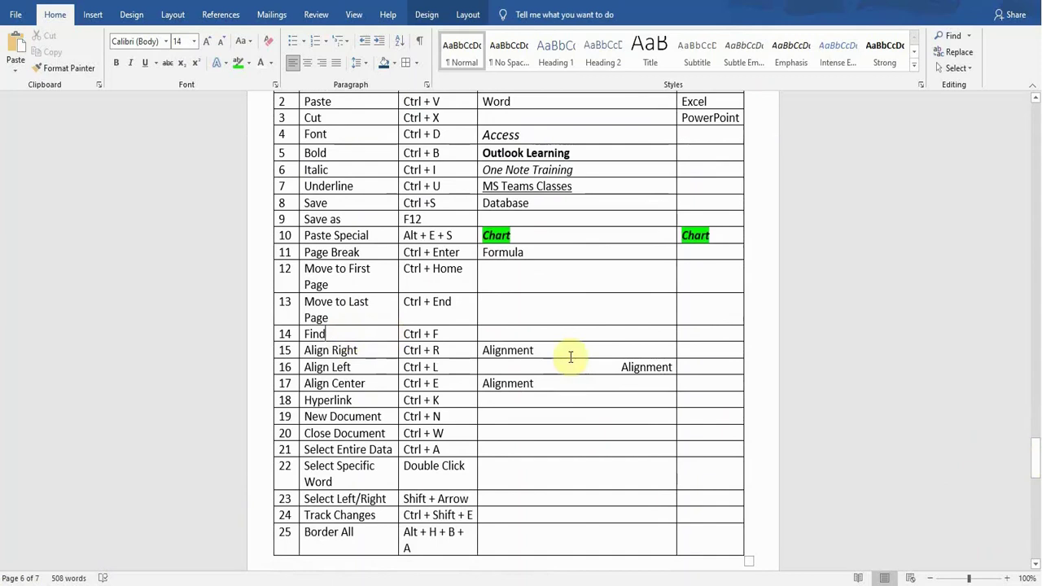
key("ctrl+f")
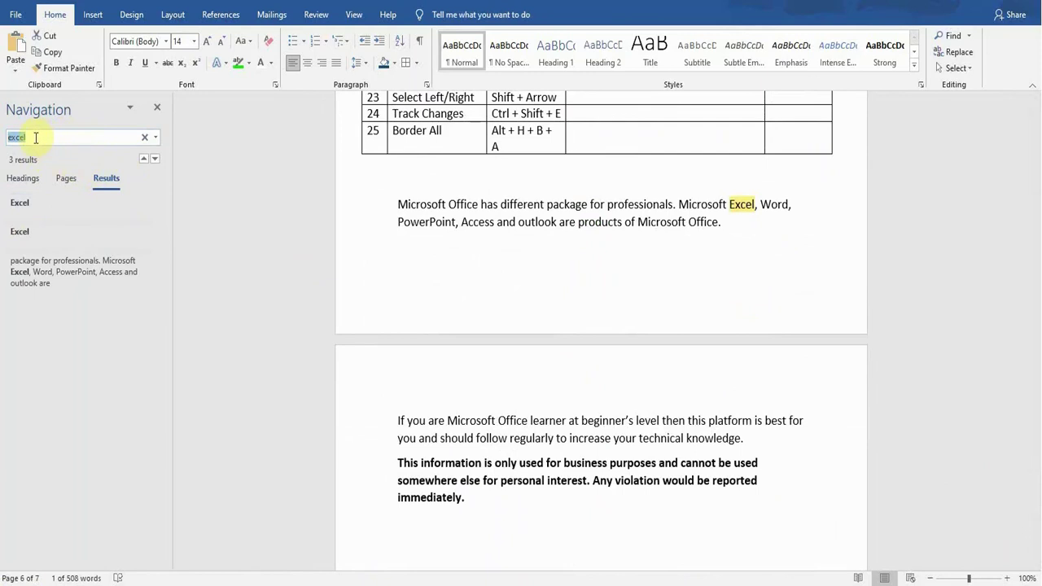
left_click(35, 137)
left_click(737, 206)
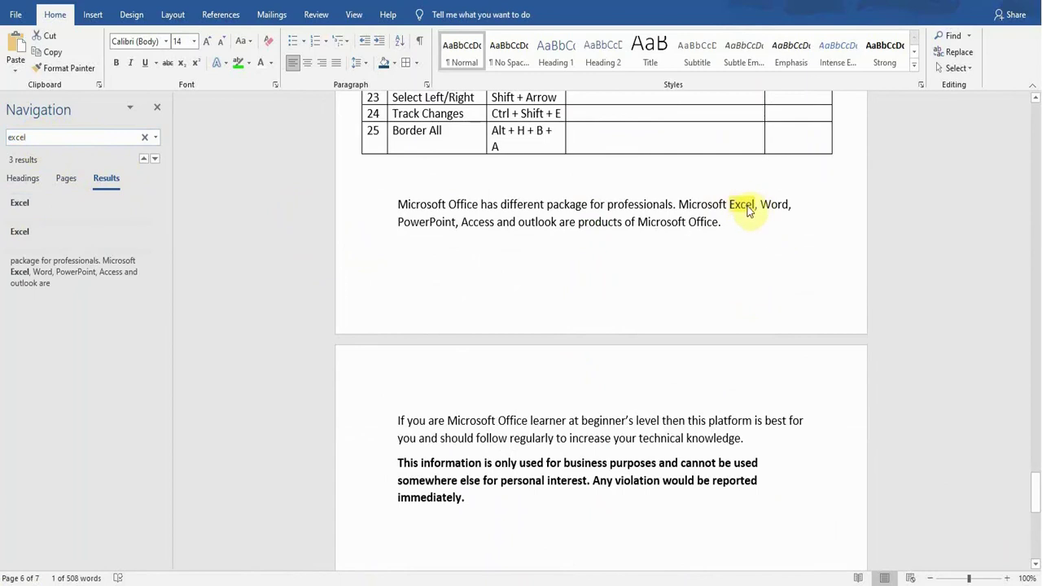
left_click(156, 111)
left_click(726, 318)
- Right-align the text Alignment in the Align Right row's Example cell
left_click_drag(1035, 489, 1035, 458)
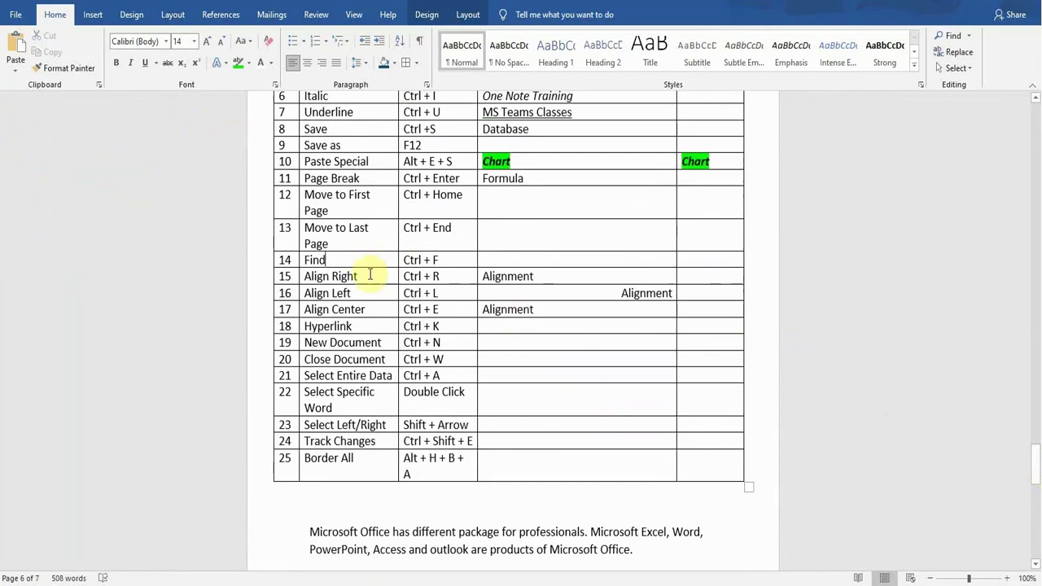
left_click(370, 276)
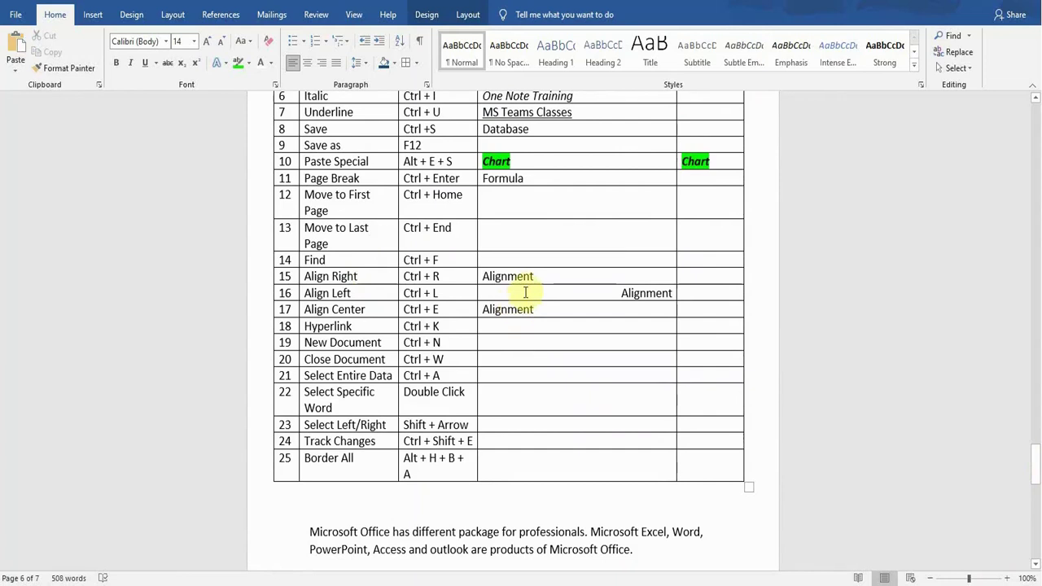
left_click_drag(534, 276, 481, 276)
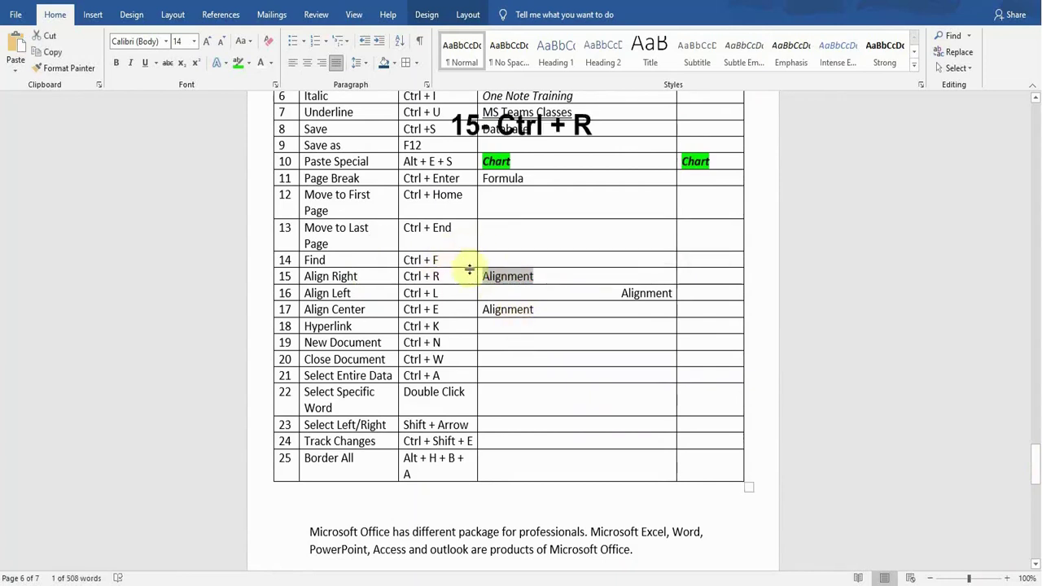
key("ctrl+r")
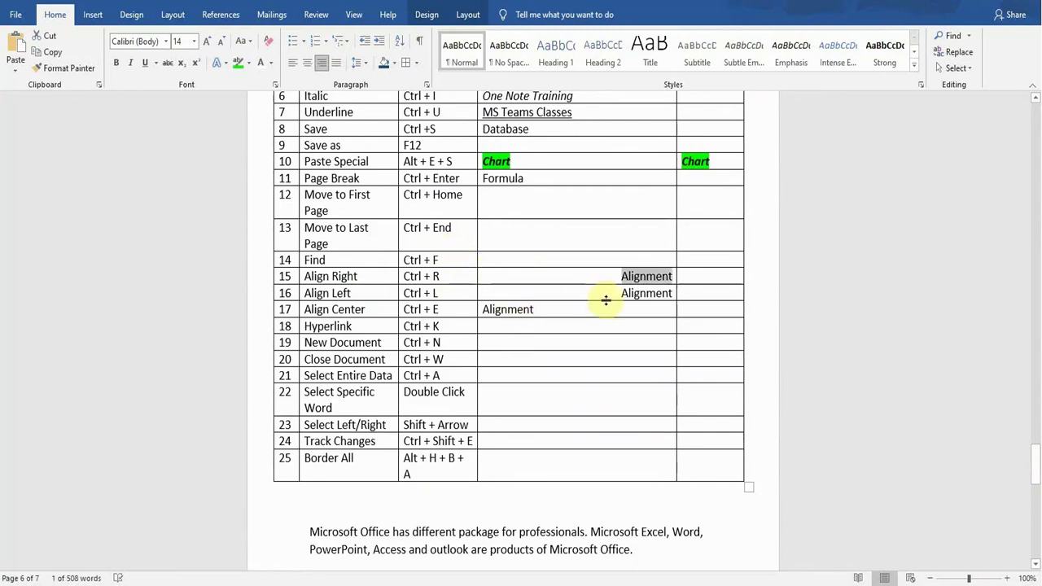
- Left-align the text Alignment in the Align Left row's Example cell
left_click(367, 295)
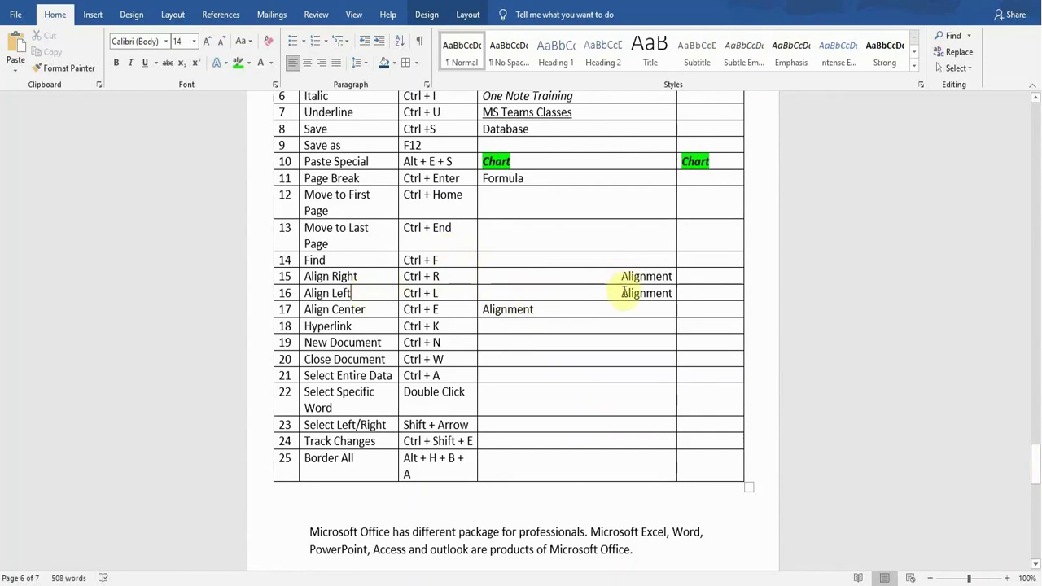
left_click_drag(621, 293, 672, 296)
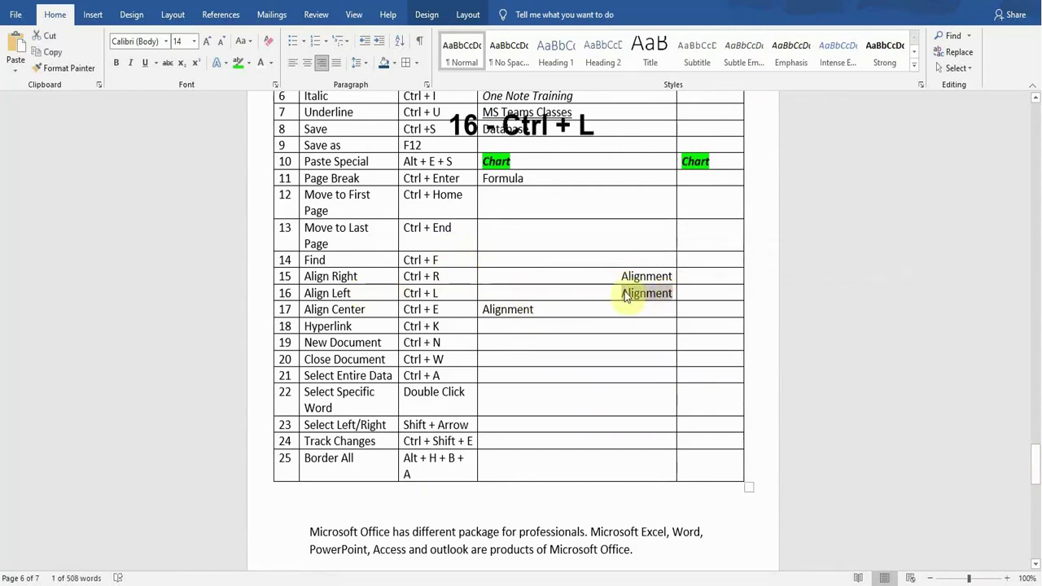
key("ctrl+l")
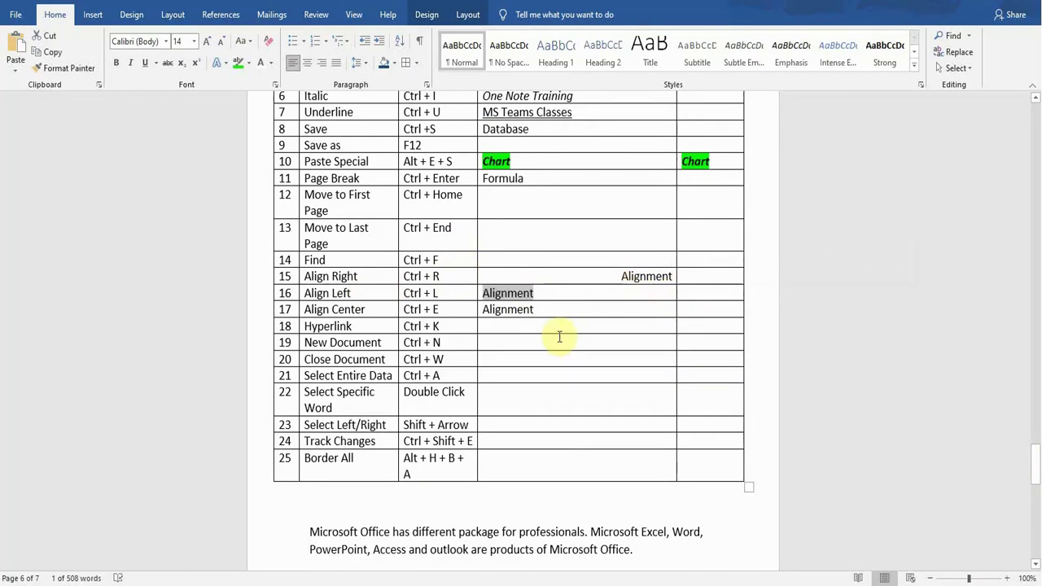
- Center the text Alignment in the Align Center row's Example cell
left_click(375, 310)
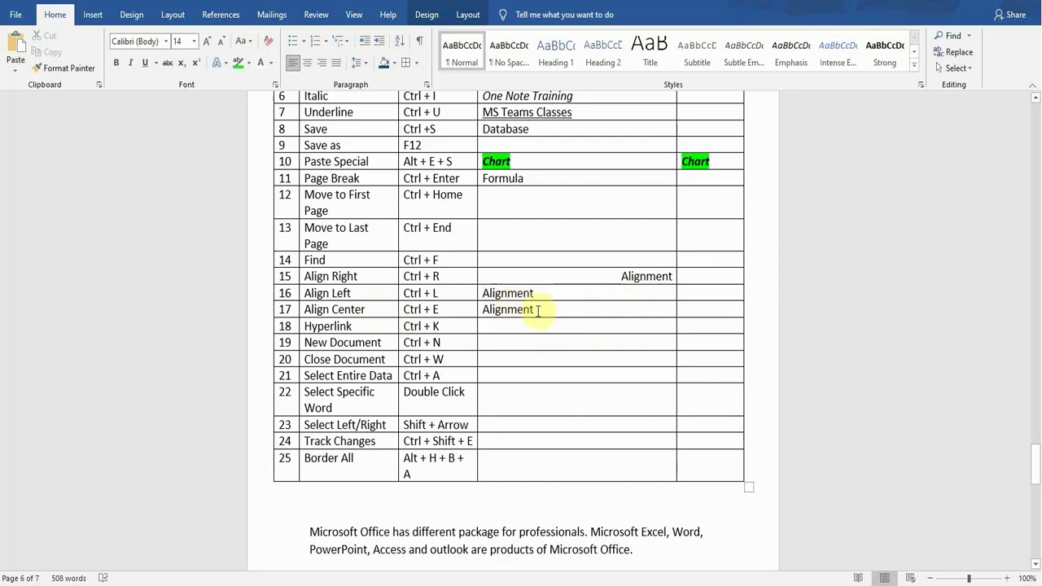
left_click_drag(538, 310, 487, 315)
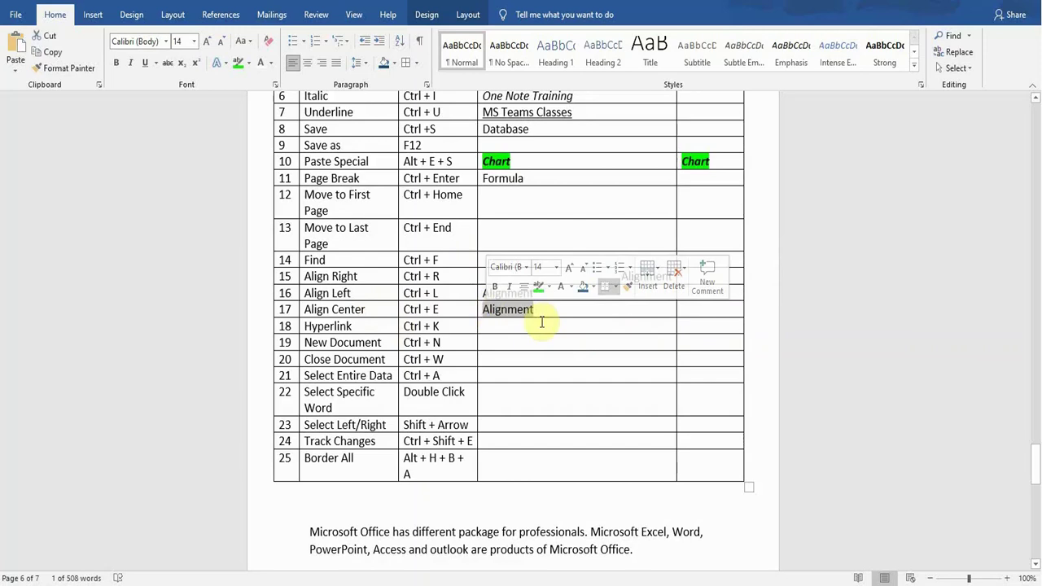
key("ctrl+e")
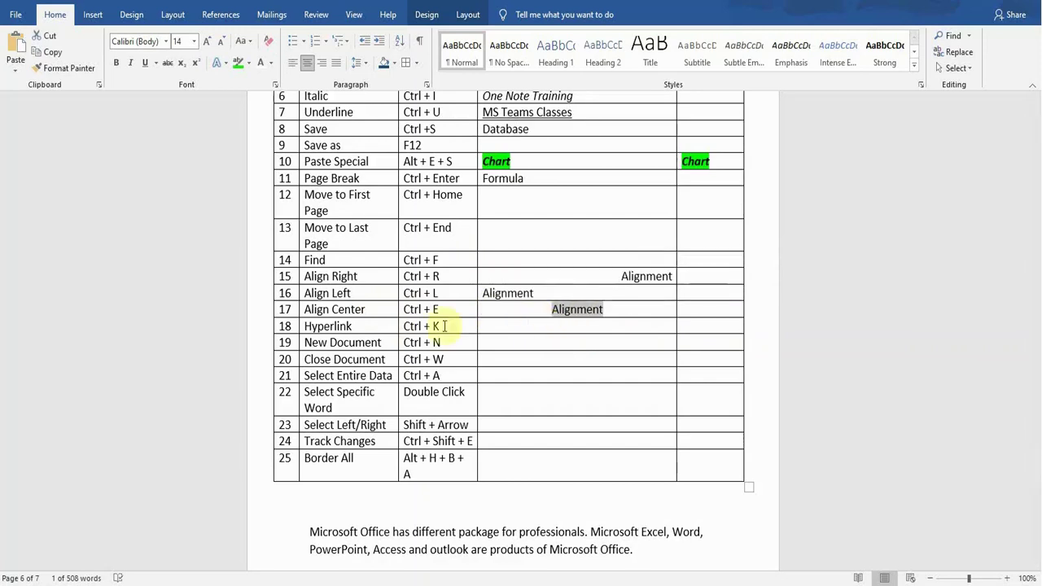
- Hyperlink the text Ctrl + K in the Hyperlink row to the Database file in the Videos folder
left_click(365, 327)
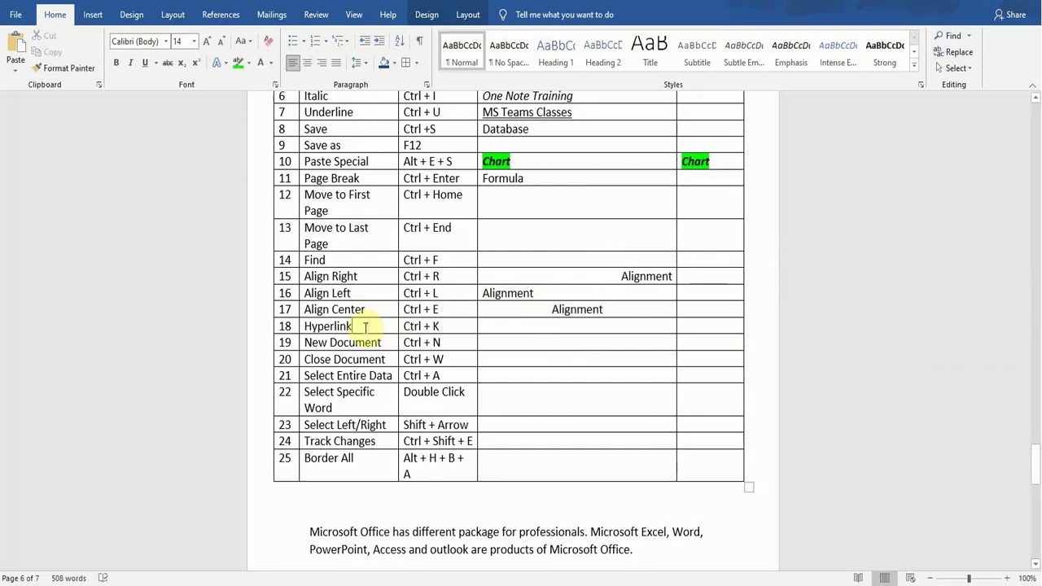
left_click(492, 325)
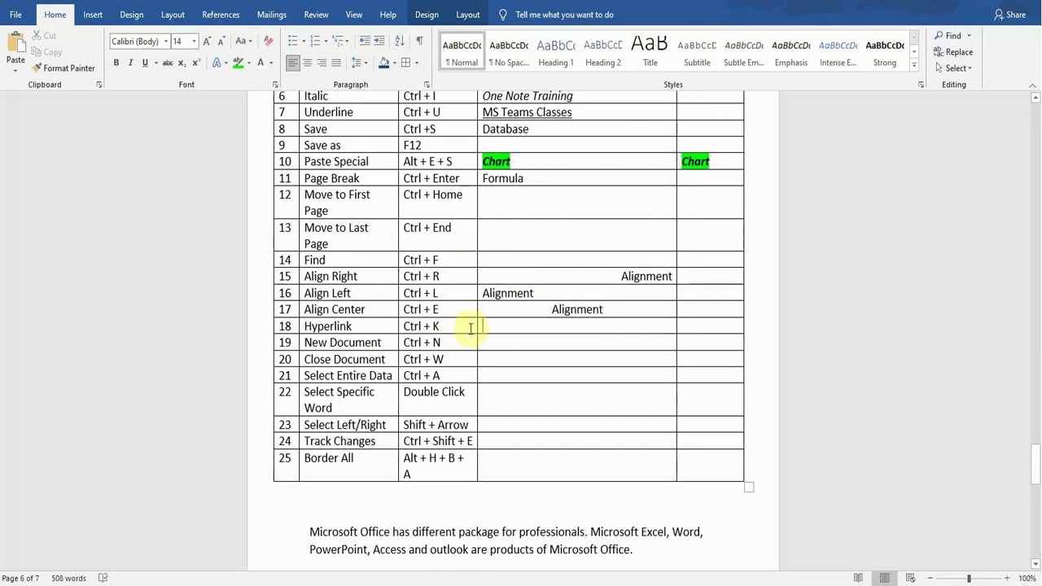
left_click_drag(441, 326, 405, 326)
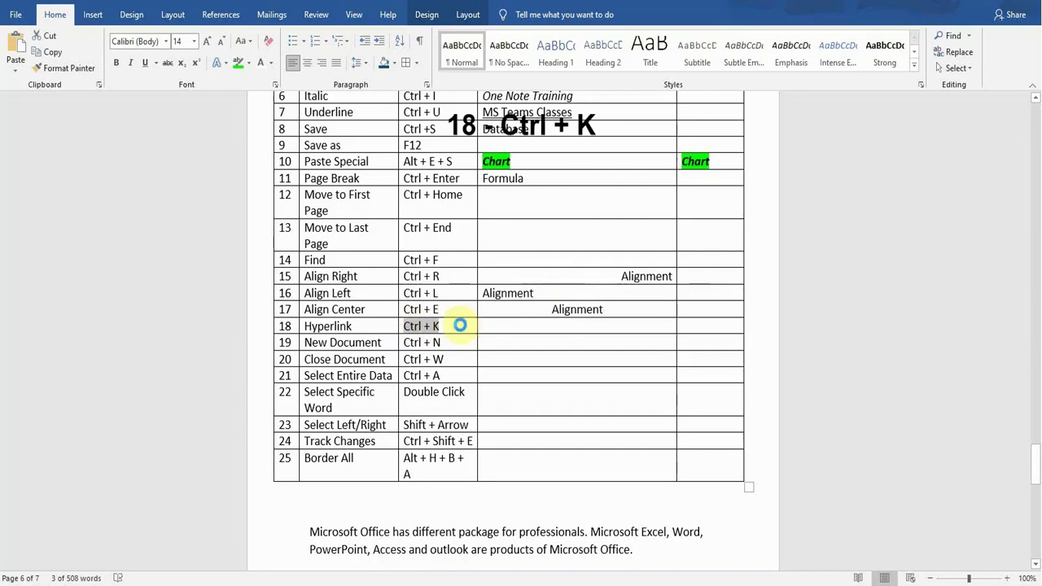
key("ctrl+k")
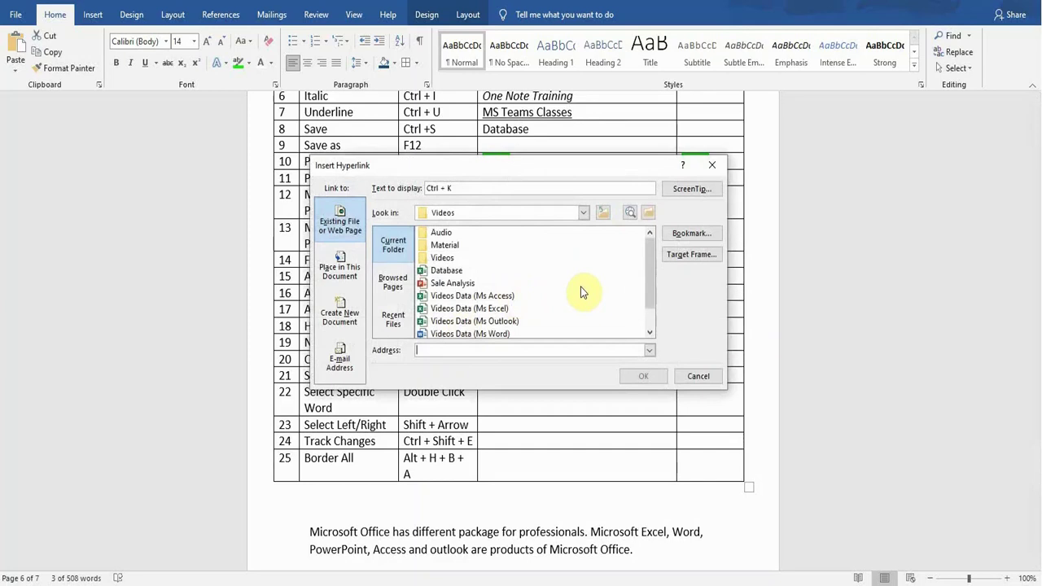
left_click(446, 270)
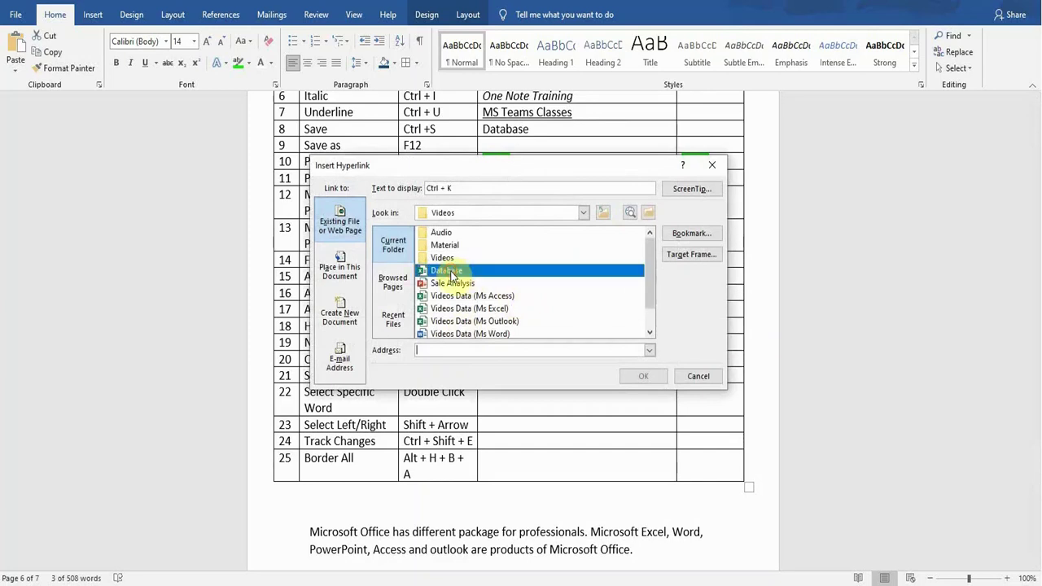
left_click(651, 377)
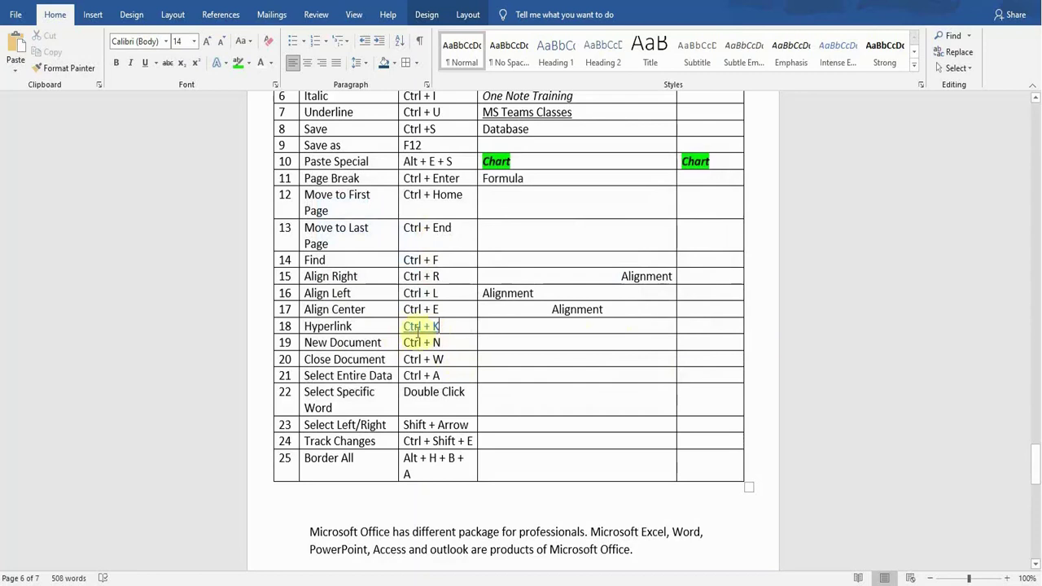
mouse_move(419, 327)
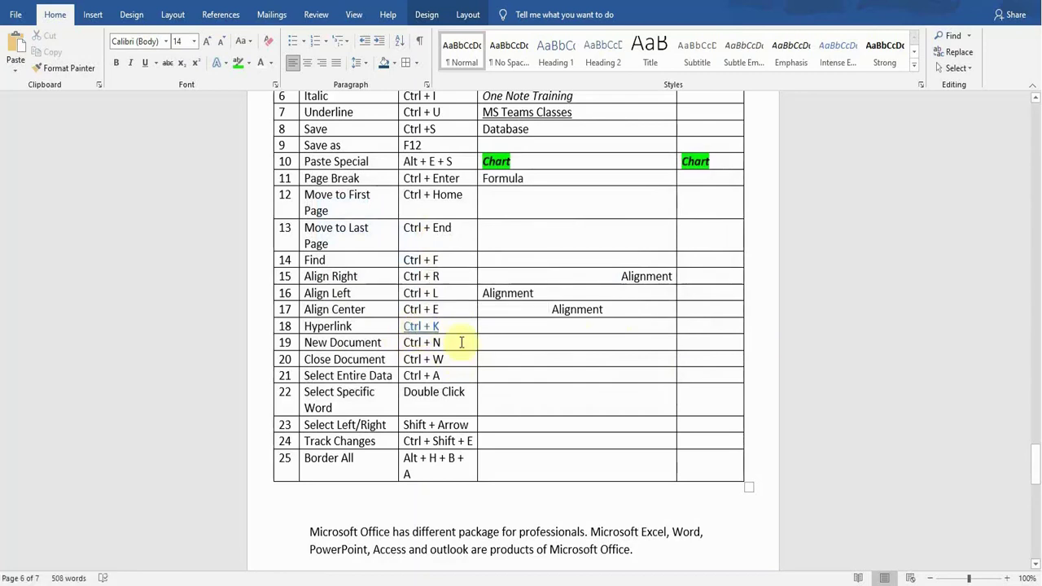
- From the New Document row, create a new blank document and close it
left_click(384, 343)
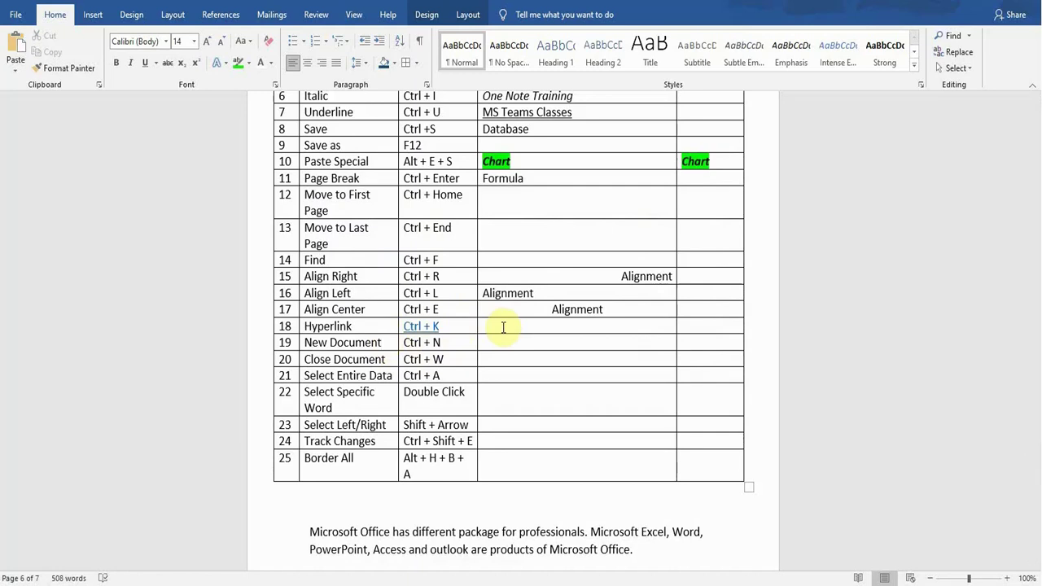
key("ctrl+n")
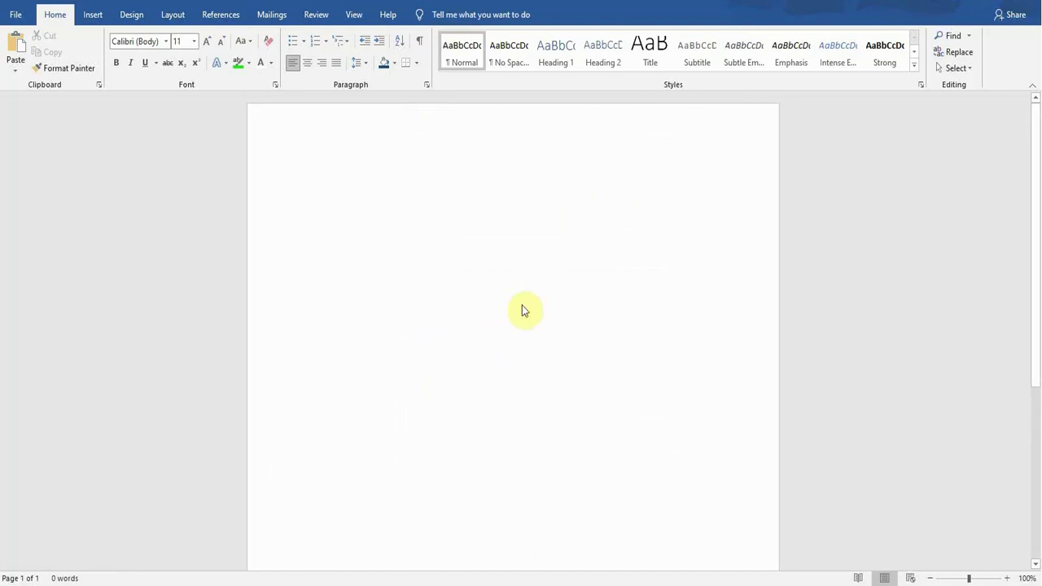
key("ctrl+w")
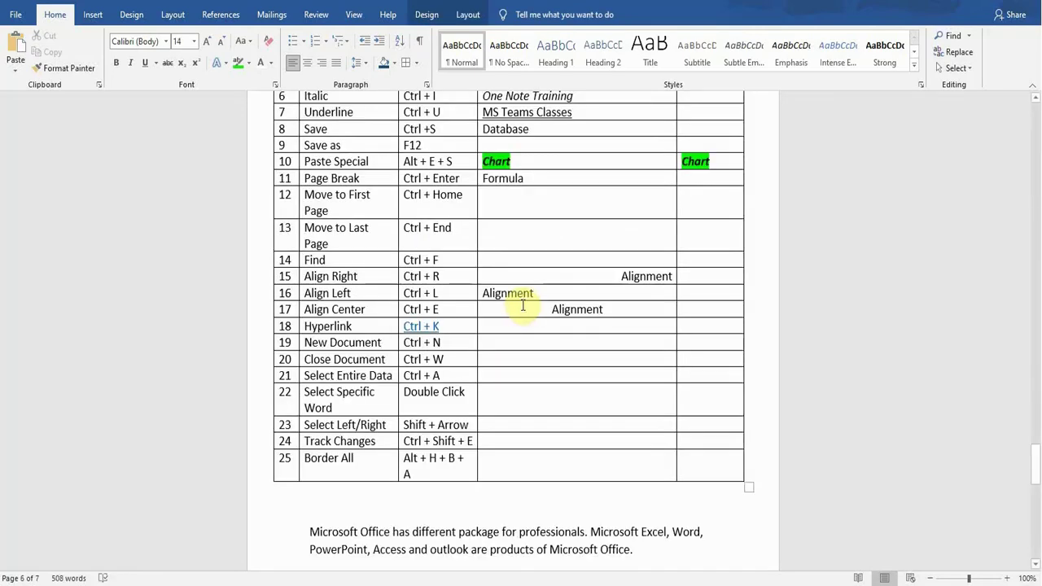
- From the Close Document row, try to close the current document and dismiss the save prompt without choosing to save or discard
left_click(398, 359)
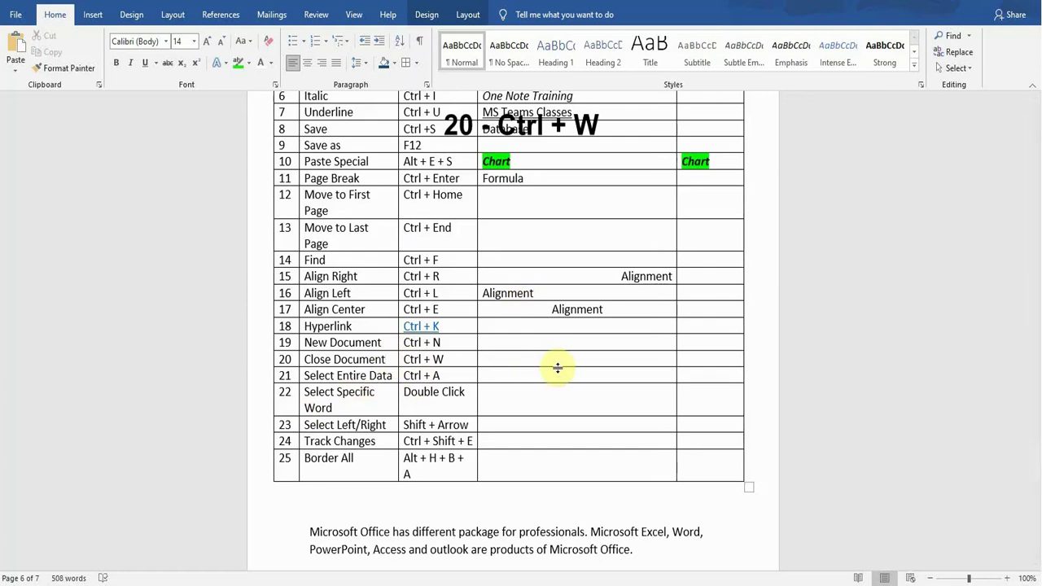
key("ctrl+w")
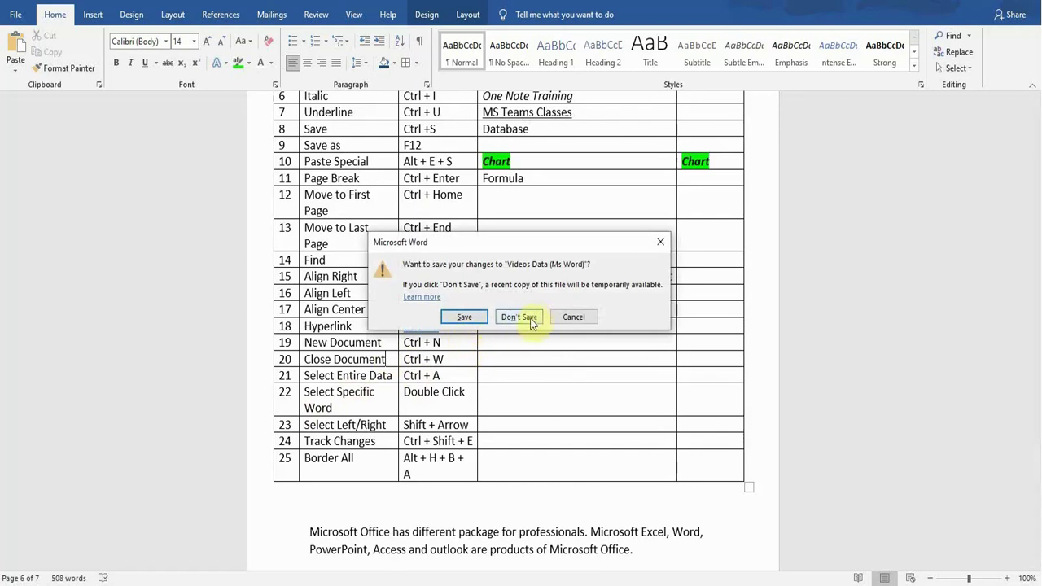
left_click(663, 237)
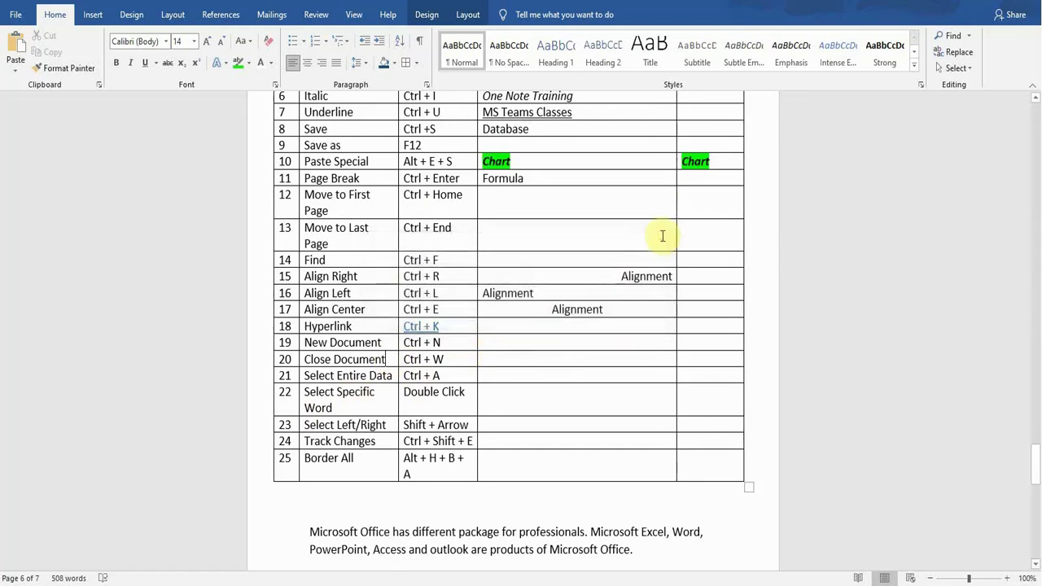
- From the Select Entire Data row, select the entire document, check the selection, and clear it
left_click(392, 375)
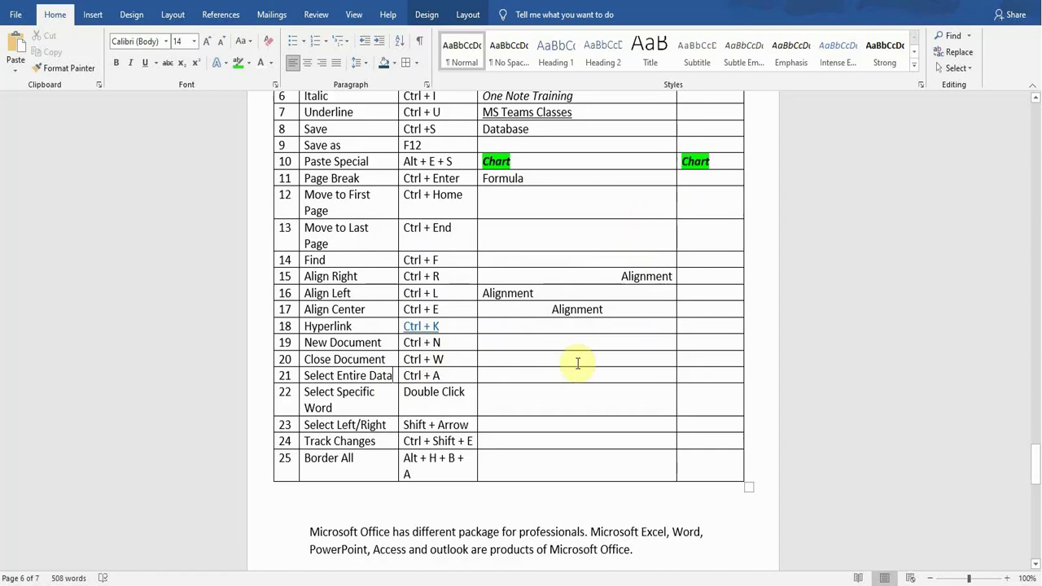
key("ctrl+a")
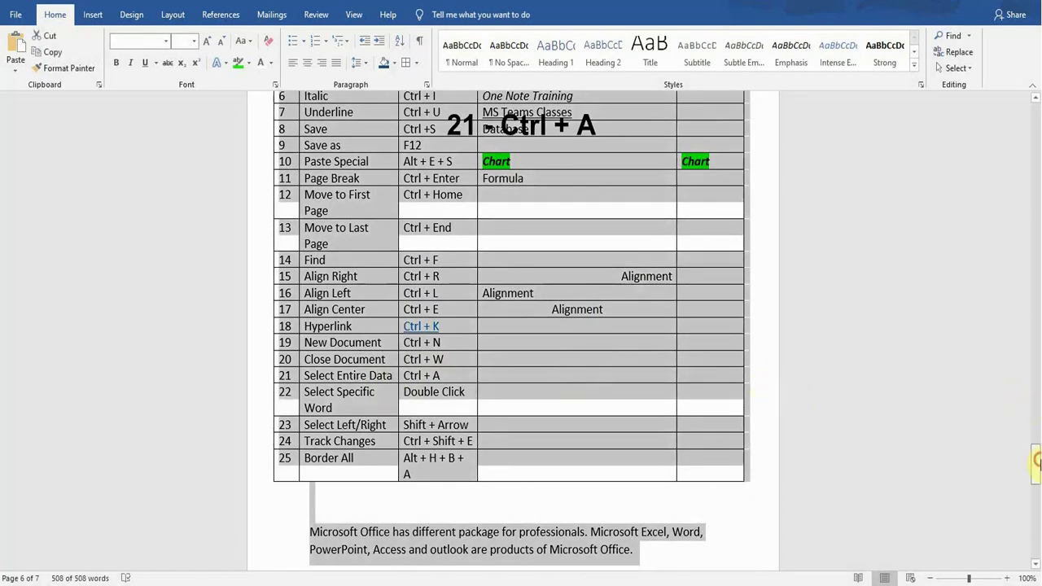
mouse_move(1035, 460)
left_mouse_down()
mouse_move(1035, 305)
mouse_move(1036, 486)
mouse_move(1036, 448)
left_mouse_up()
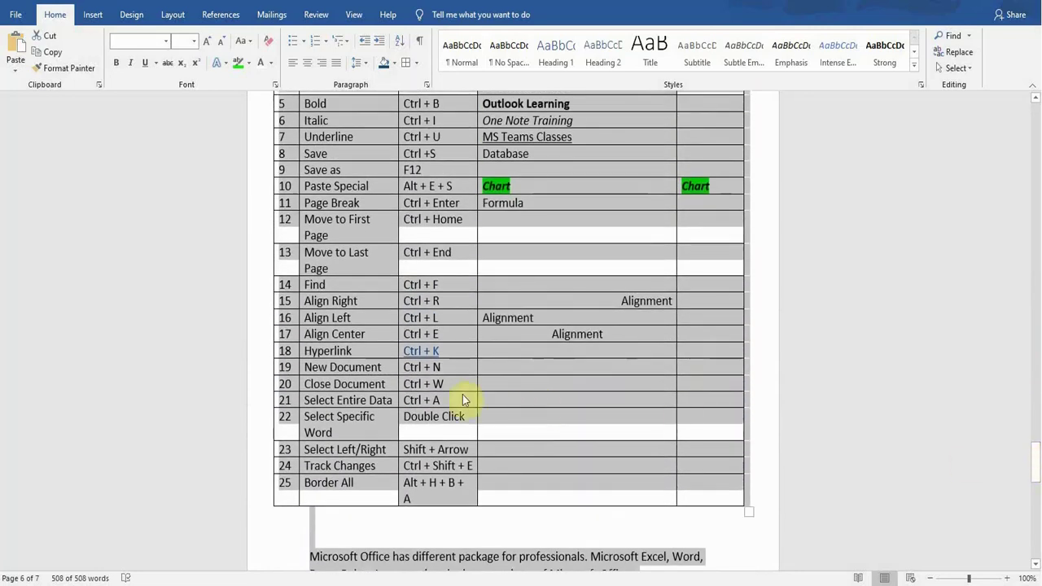
left_click(381, 399)
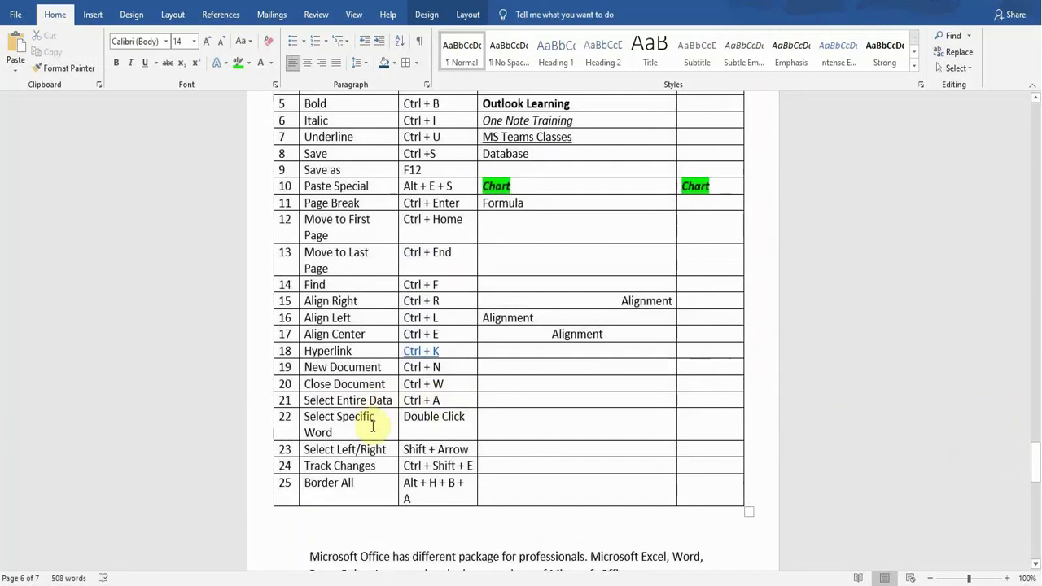
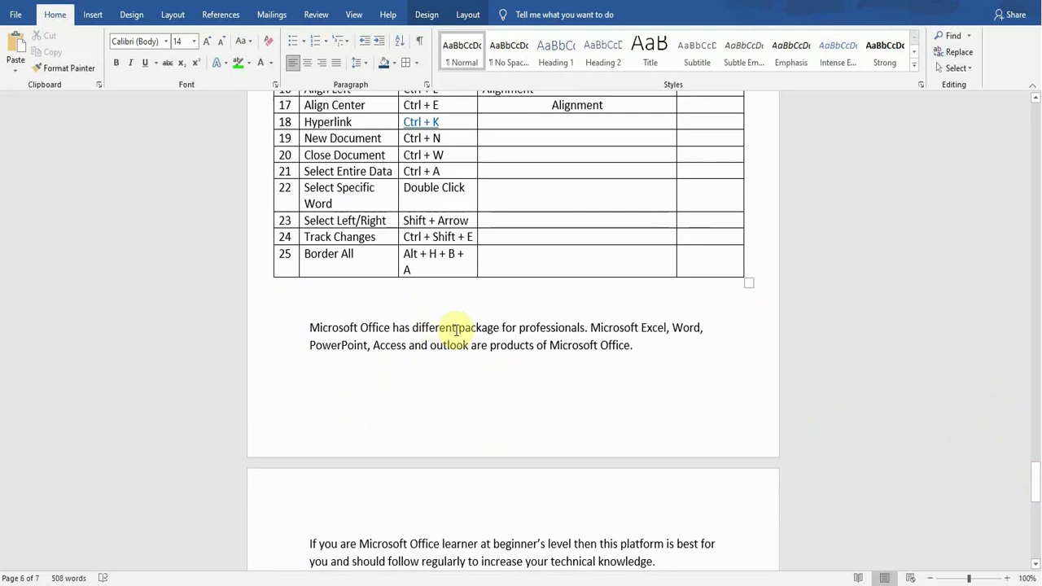
- Select only the word different in the first sentence below the table
left_click_drag(456, 329, 417, 327)
left_click(435, 327)
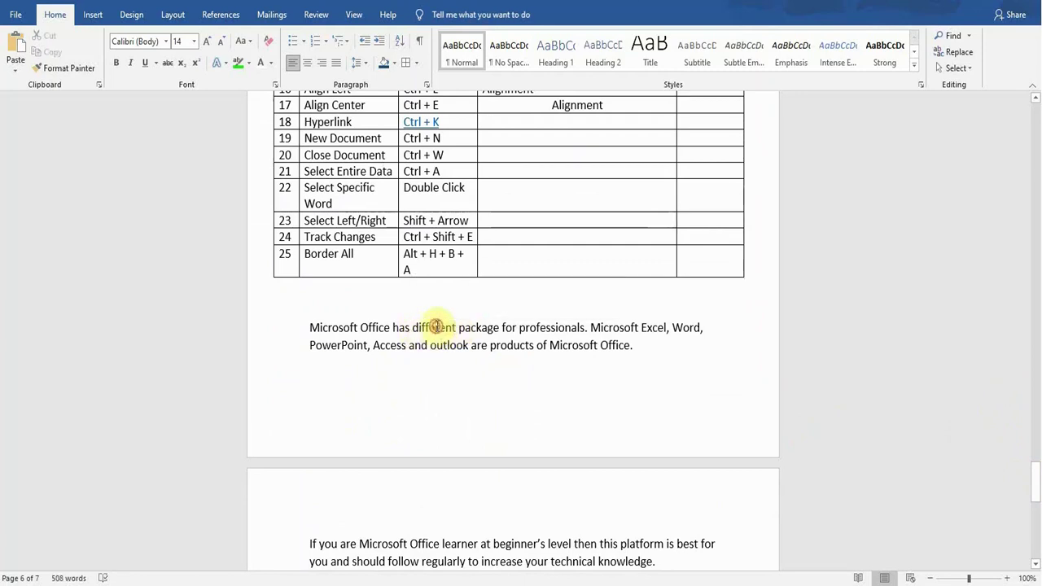
double_click(436, 326)
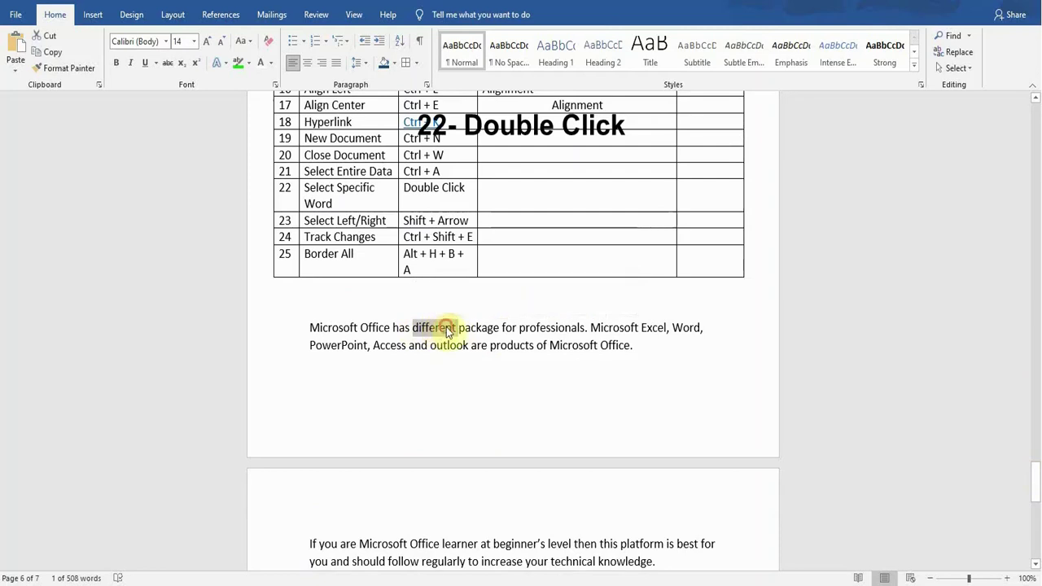
- Place the cursor before package in the first sentence below the table and extend the selection character by character through professional
left_click(446, 329)
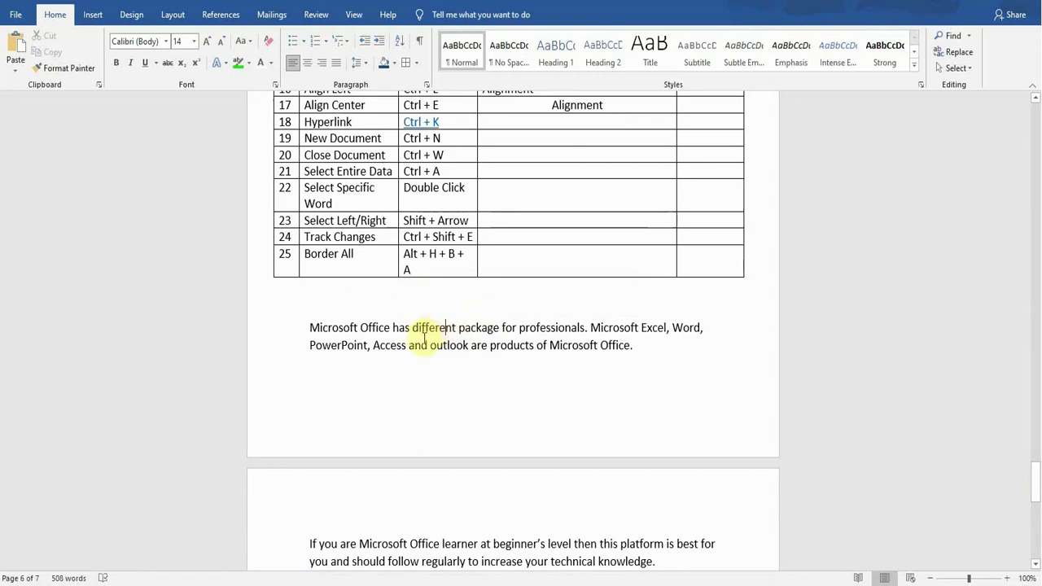
key("Right")
key("Right")
key("shift+Right")
key("shift+Right")
key("shift+Right")
key("shift+Right")
key("shift+Right")
key("shift+Right")
key("shift+Right")
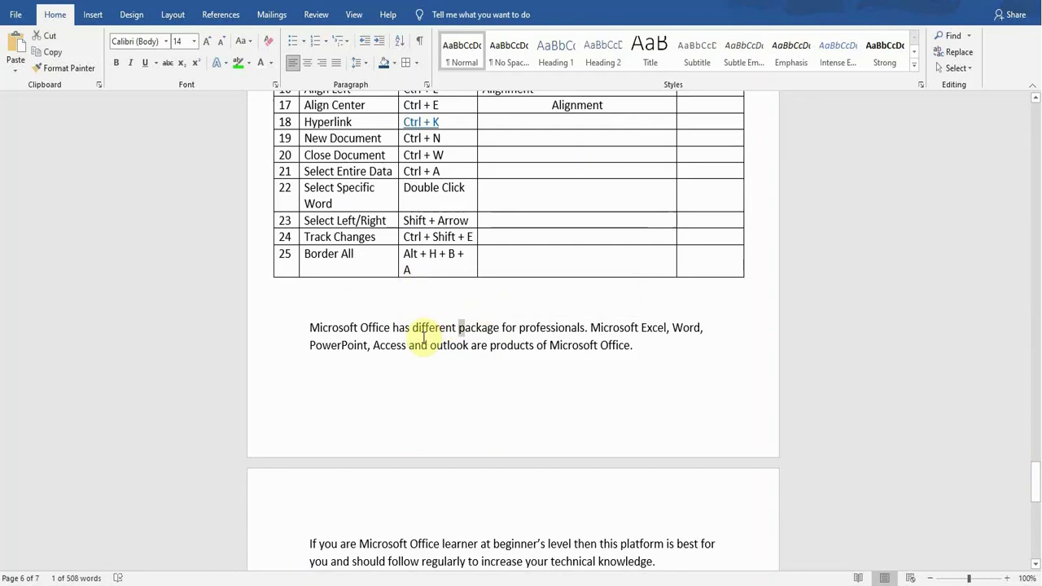
key("shift+Right")
key("shift+Right")
key("shift+Right")
key("shift+Right")
key("shift+Right")
key("shift+Right")
key("shift+Right")
key("shift+Right")
key("shift+Right")
key("shift+Right")
key("shift+Right")
key("shift+Right")
key("shift+Right")
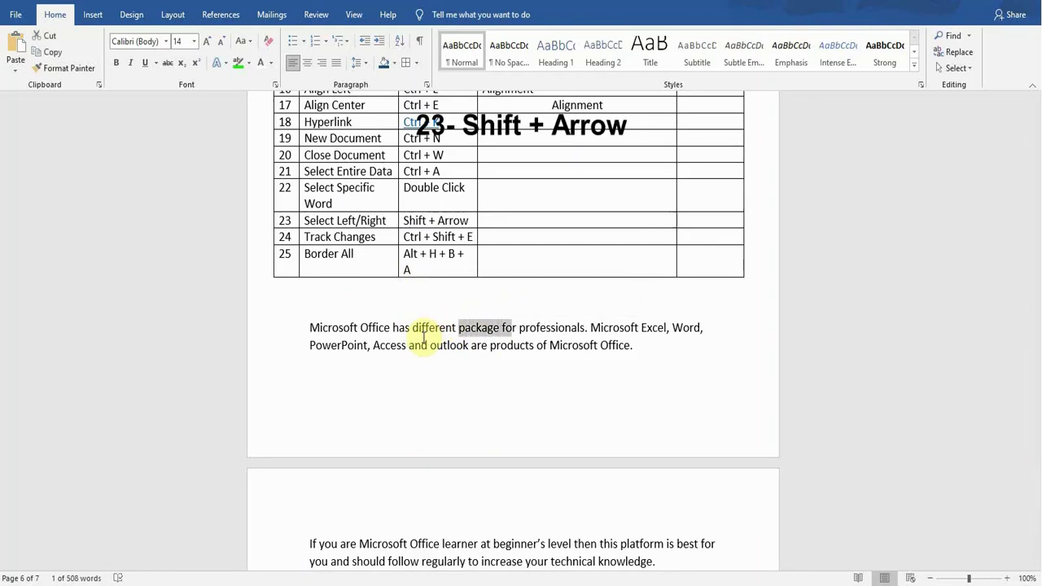
key("shift+Right")
key("shift+Right")
key("shift+Right")
key("shift+Right")
key("shift+Right")
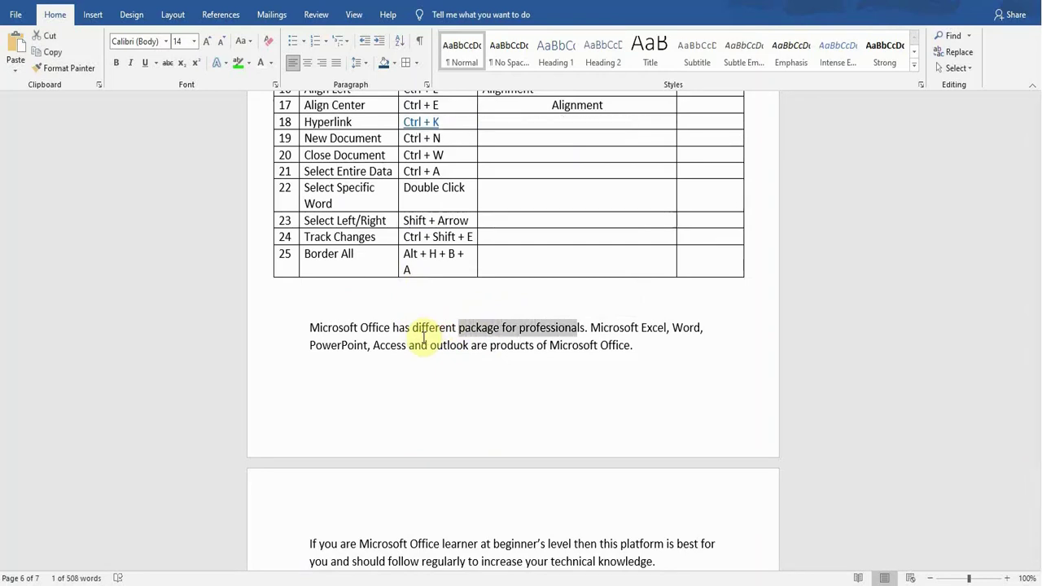
- Place the cursor after different and extend the selection backward character by character into the word Office
key("Left")
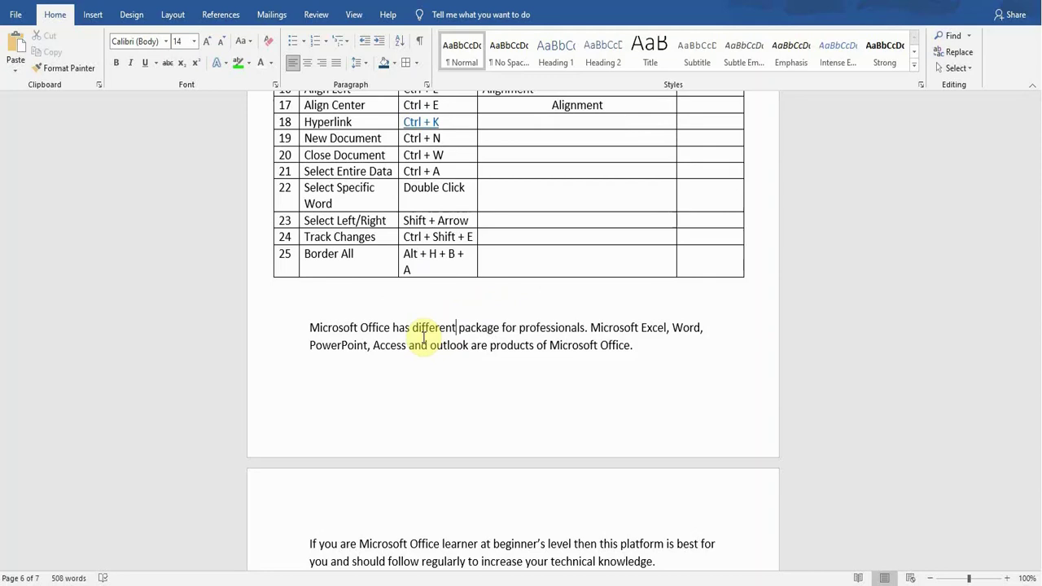
key("shift+Left")
key("shift+Left")
key("shift+Left")
key("shift+Left")
key("shift+Left")
key("shift+Left")
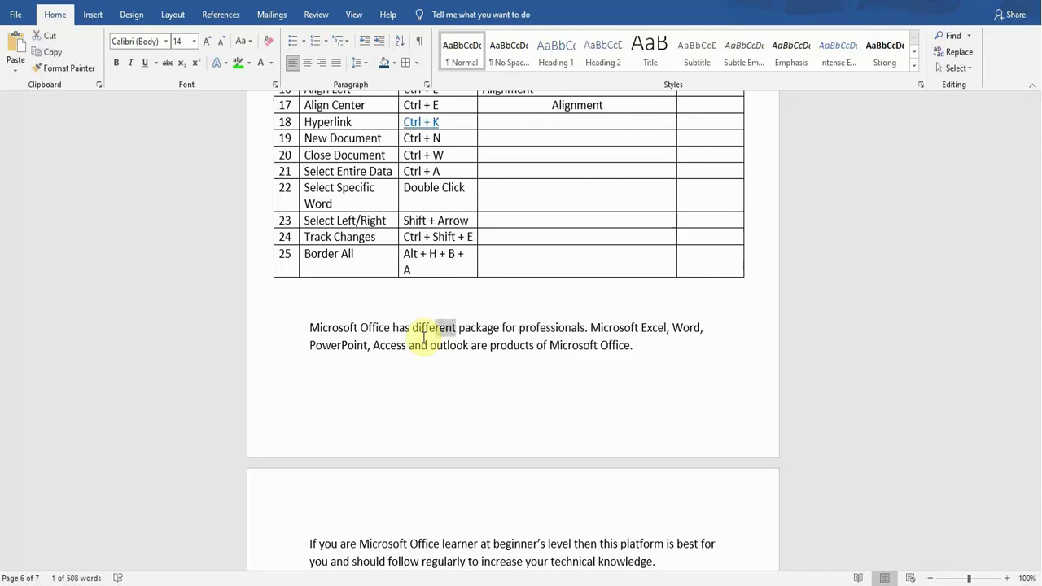
key("shift+Left")
key("shift+Left")
key("shift+Left")
key("shift+Left")
key("shift+Left")
key("shift+Left")
key("shift+Left")
key("shift+Left")
key("shift+Left")
key("shift+Left")
key("shift+Left")
key("shift+Left")
key("shift+Left")
key("shift+Left")
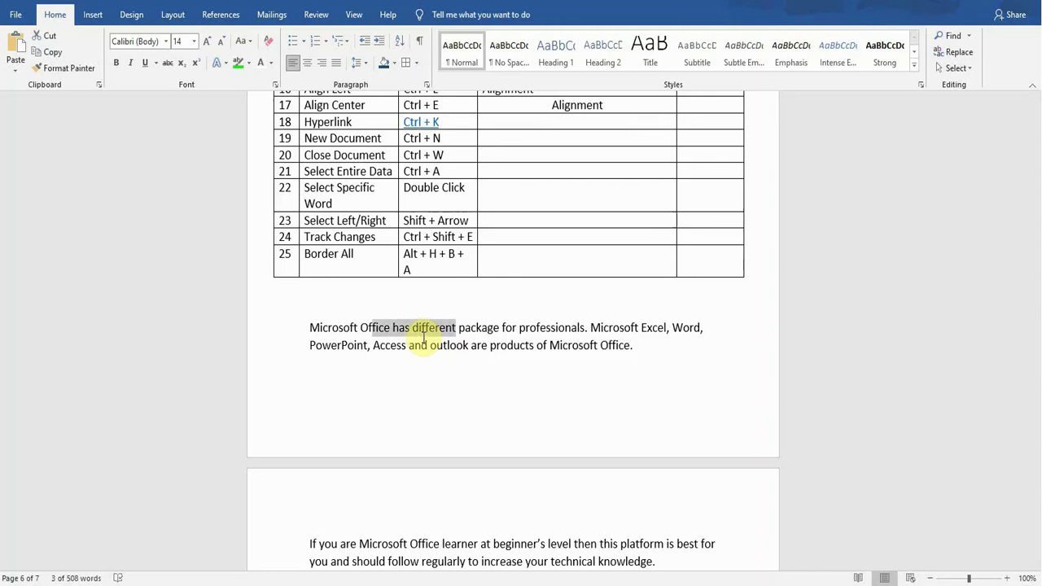
- Clear the selection and select backward again from the end of different to the last letter of has
key("Right")
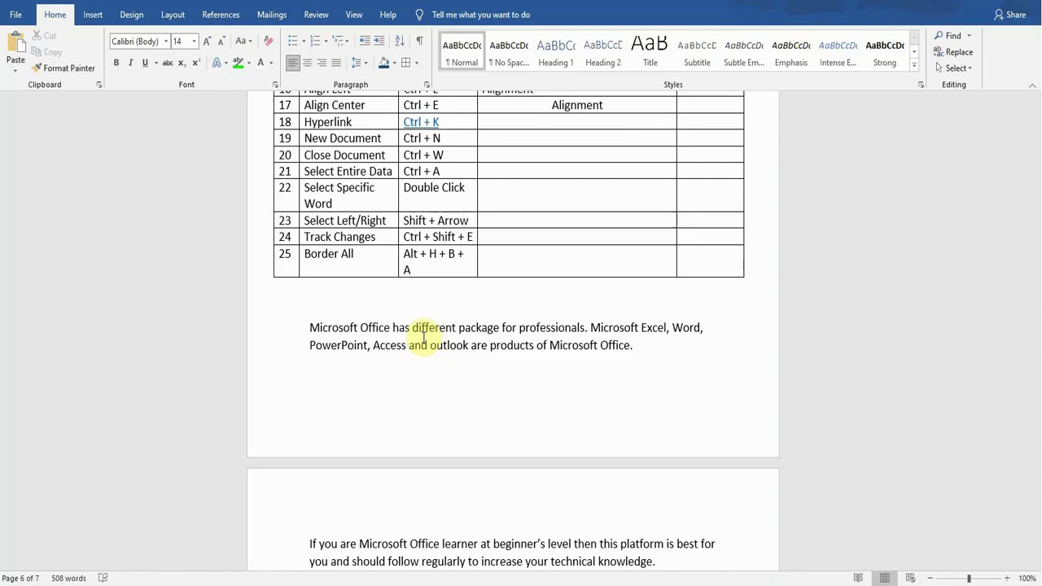
double_click(423, 335)
key("shift+Left")
key("shift+Left")
key("shift+Left")
key("shift+Left")
key("shift+Left")
key("shift+Left")
key("shift+Left")
key("shift+Left")
key("shift+Left")
key("shift+Left")
key("shift+Left")
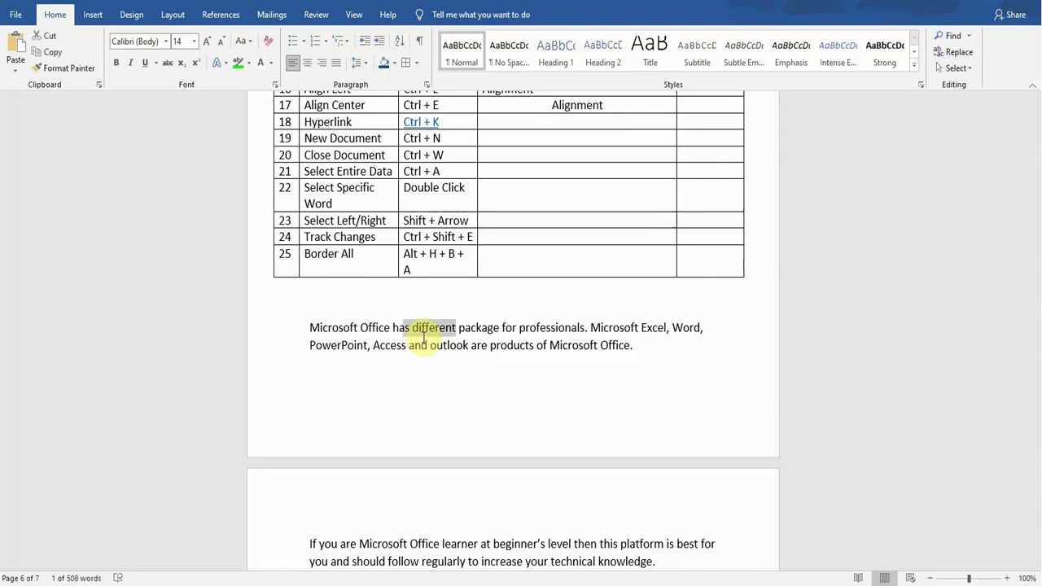
- Select the words package for professionals forward character by character from before package, and clear the selection
key("Right")
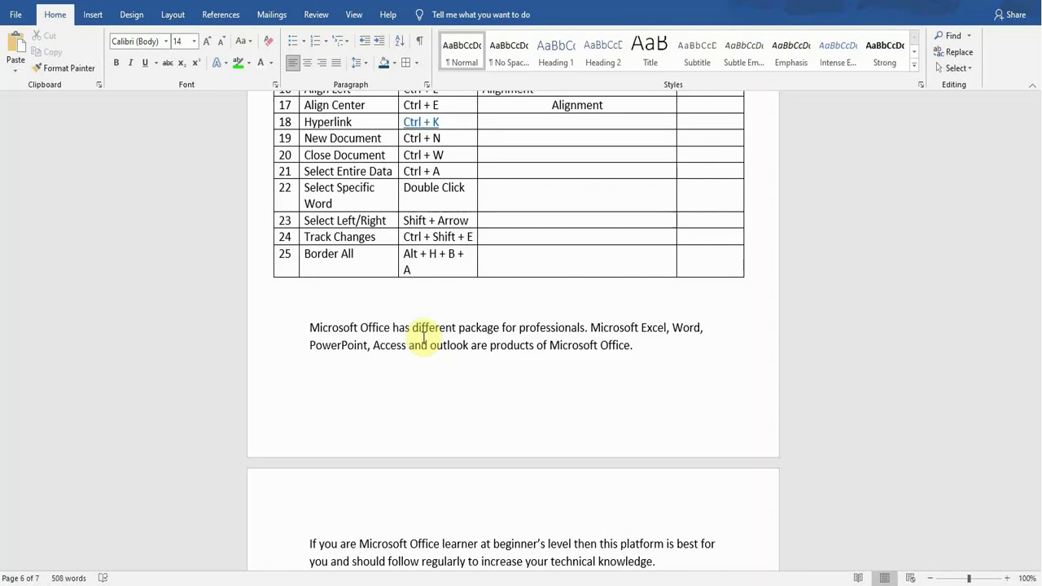
key("shift+Right")
key("shift+Right")
key("shift+Right")
key("shift+Right")
key("shift+Right")
key("shift+Right")
key("shift+Right")
key("shift+Right")
key("shift+Right")
key("shift+Right")
key("shift+Right")
key("shift+Right")
key("shift+Right")
key("shift+Right")
key("shift+Right")
key("shift+Right")
key("shift+Right")
key("shift+Right")
key("shift+Right")
key("shift+Right")
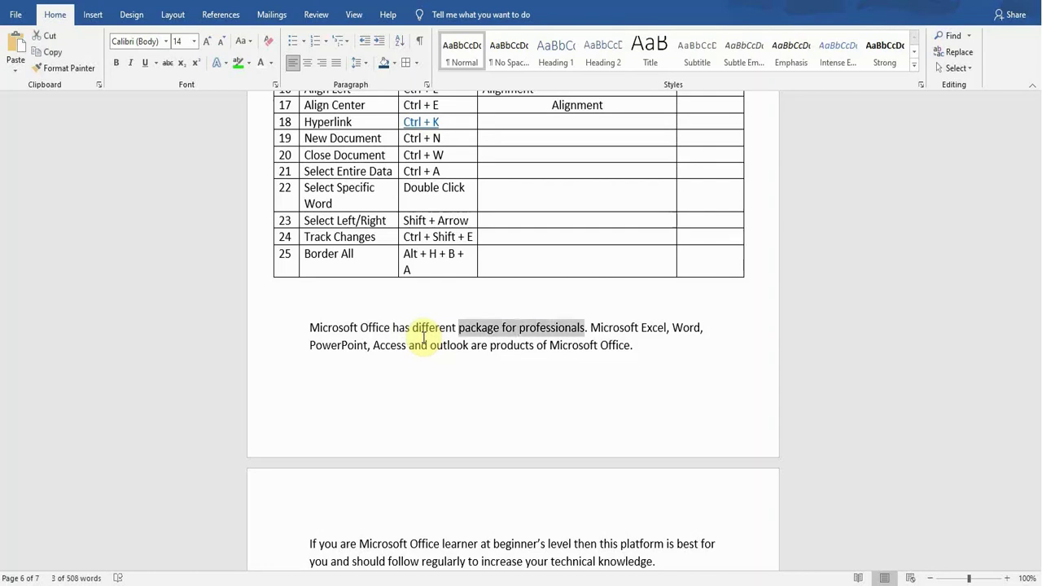
key("shift+Right")
key("Left")
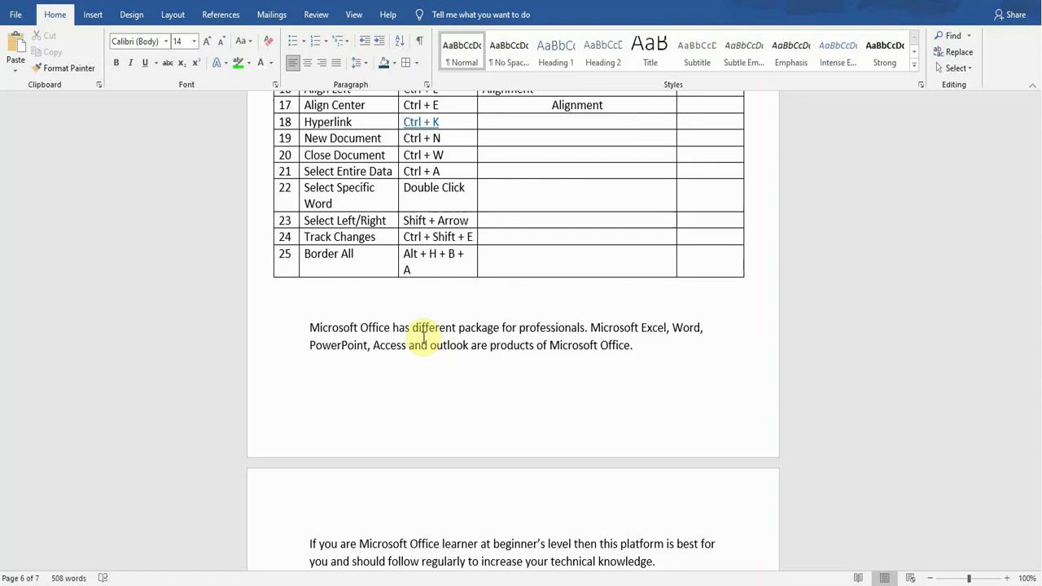
- Turn on Track Changes and change has to have in the first sentence below the table
key("Right")
key("Right")
key("Right")
key("Right")
key("Right")
key("Right")
key("Left")
key("Left")
key("Left")
key("Left")
key("Left")
key("Left")
key("Left")
key("Left")
key("Left")
key("Left")
key("Left")
key("Left")
key("Left")
key("Left")
key("Left")
key("Left")
key("Left")
key("Left")
type("ve")
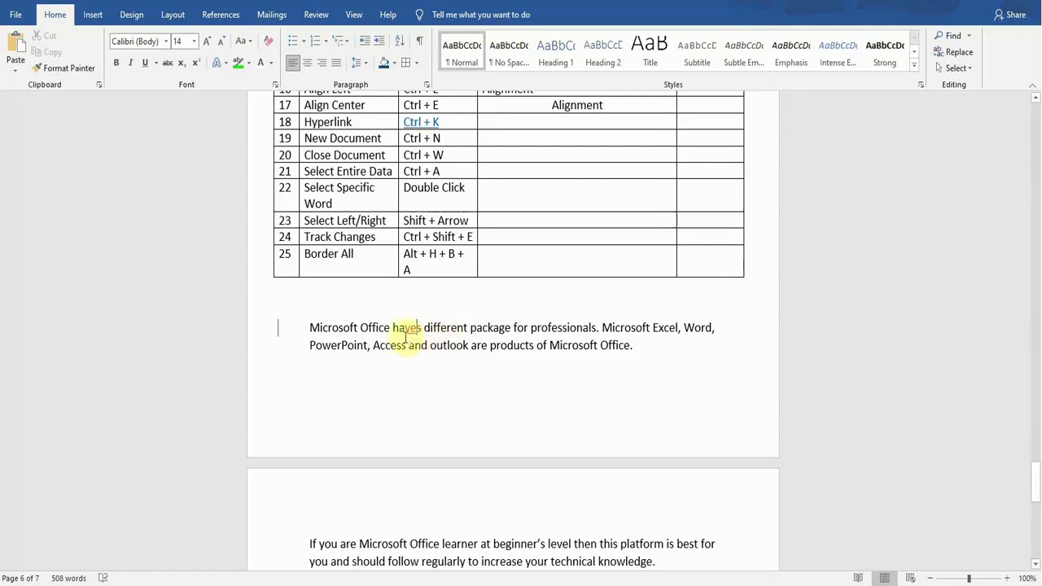
- Hide the tracked-change markup beside the edited sentence and show it again
left_click(277, 332)
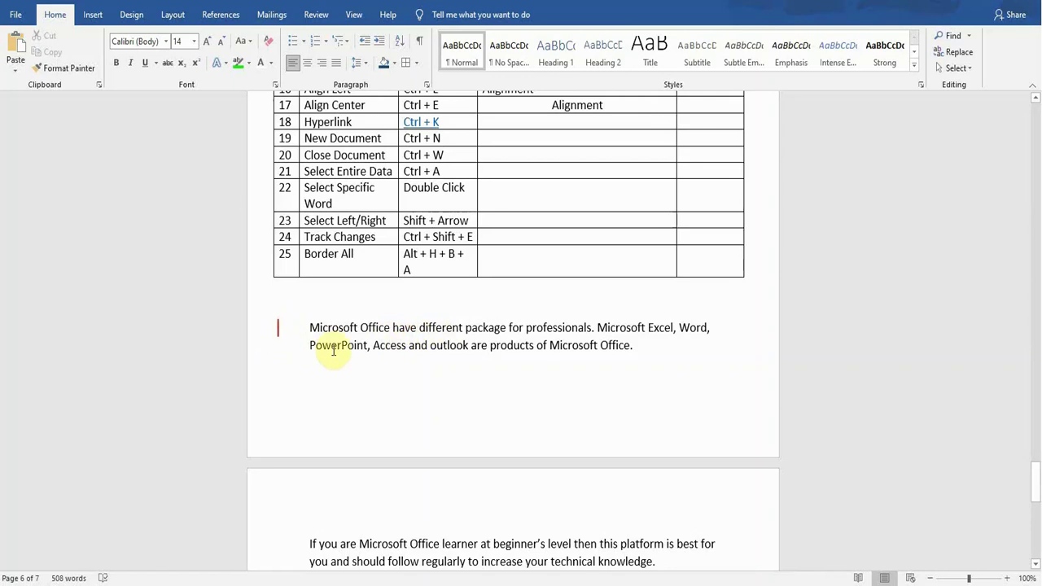
left_click(277, 330)
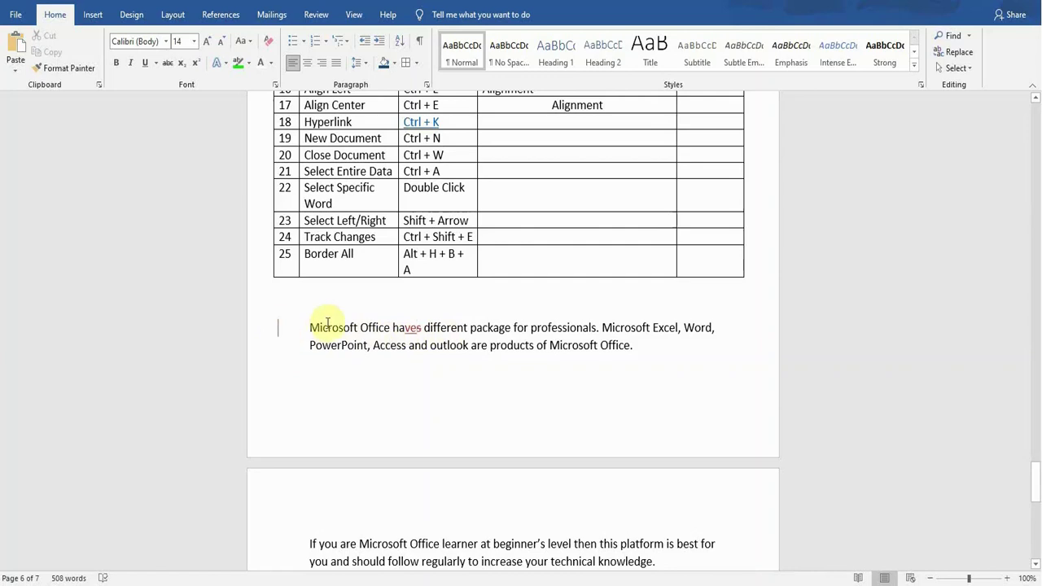
- Accept all tracked changes in the document and stop tracking
left_click(317, 16)
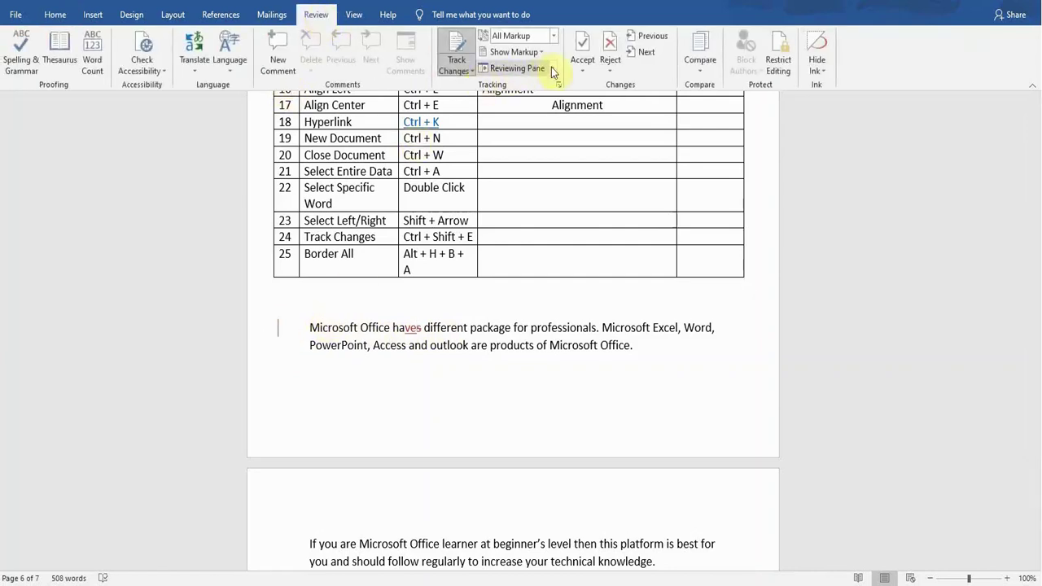
left_click(583, 69)
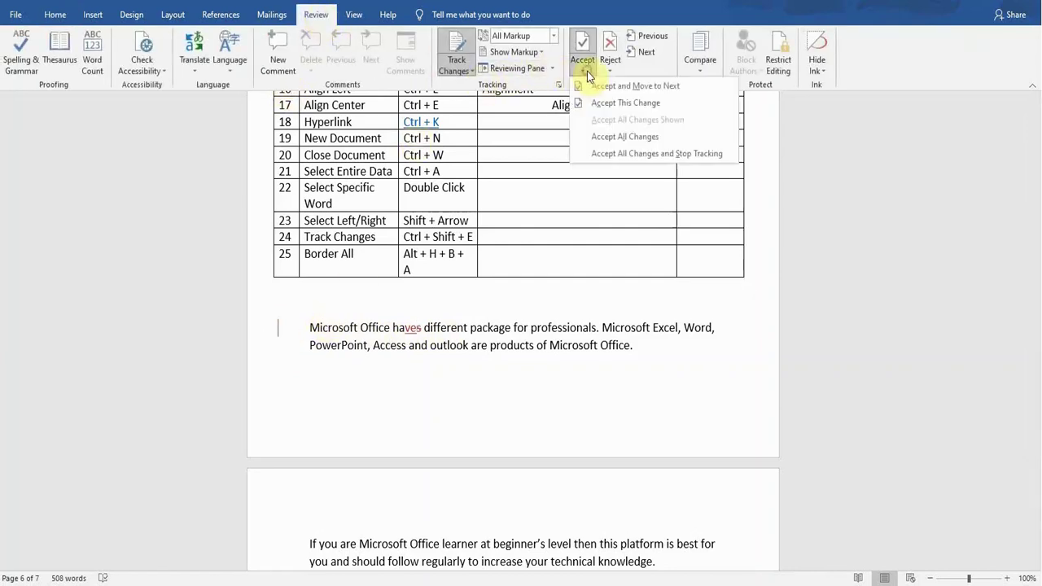
left_click(624, 153)
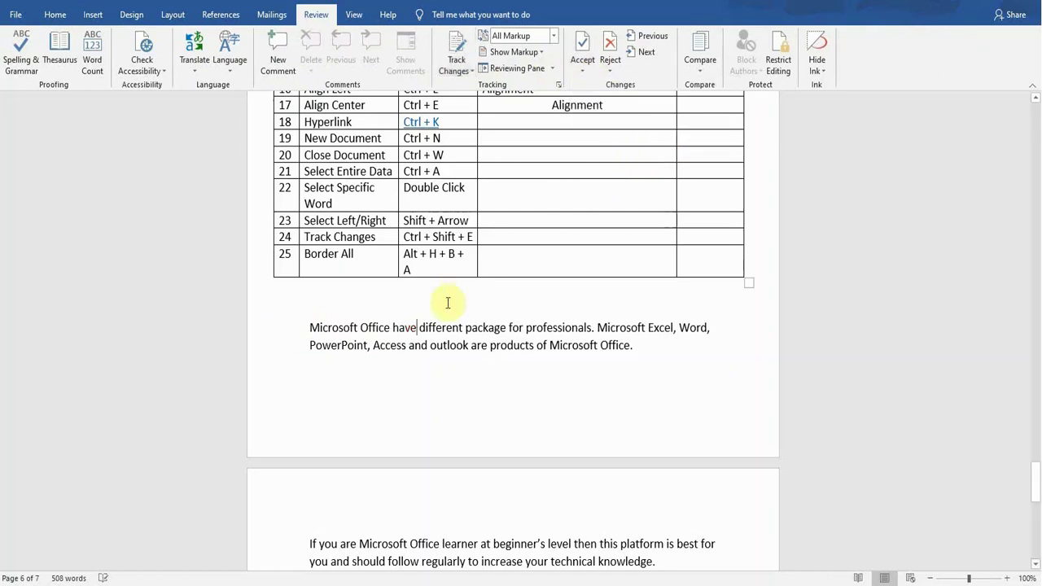
- Apply all borders to the two-line Microsoft Office paragraph below the table and clear the selection
left_click(65, 25)
left_click(375, 262)
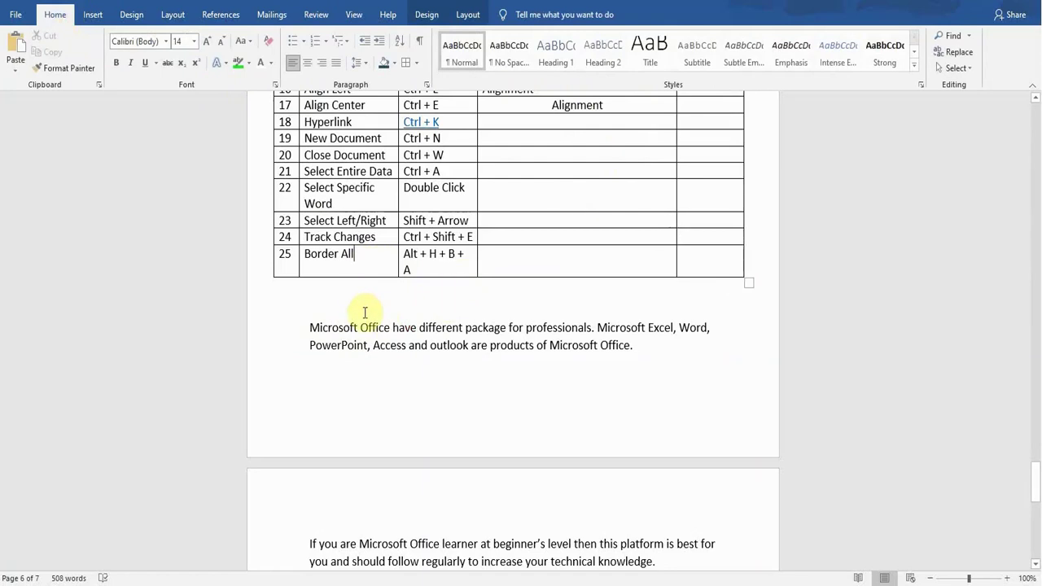
left_click_drag(310, 328, 634, 349)
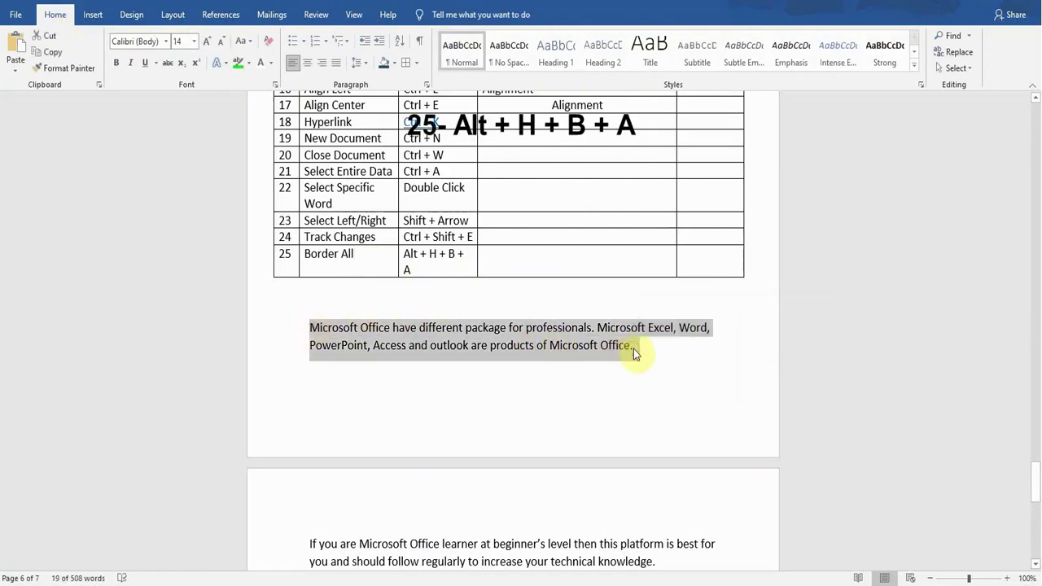
key("alt")
key("h")
key("b")
key("a")
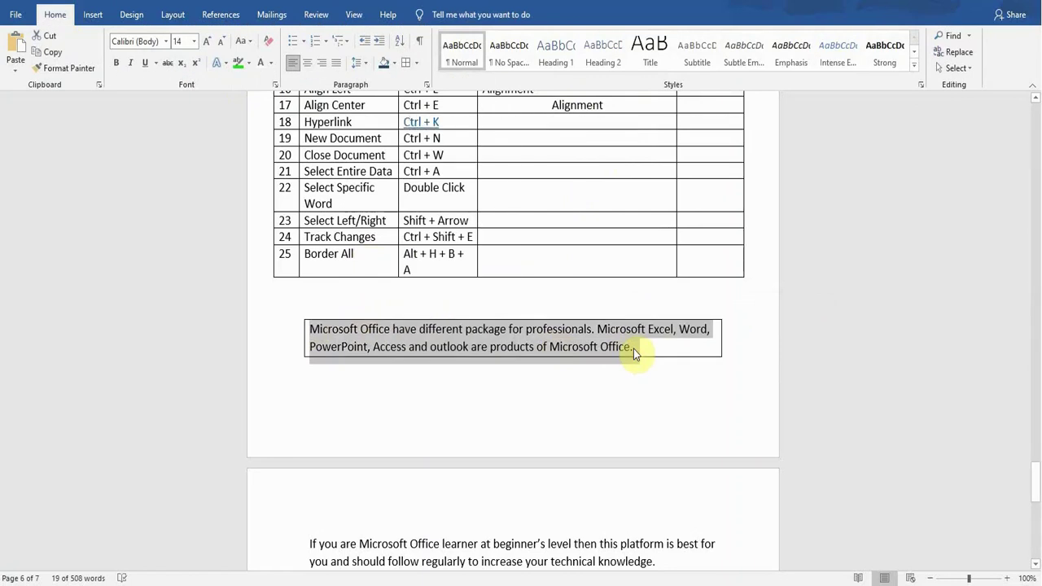
left_click(558, 329)
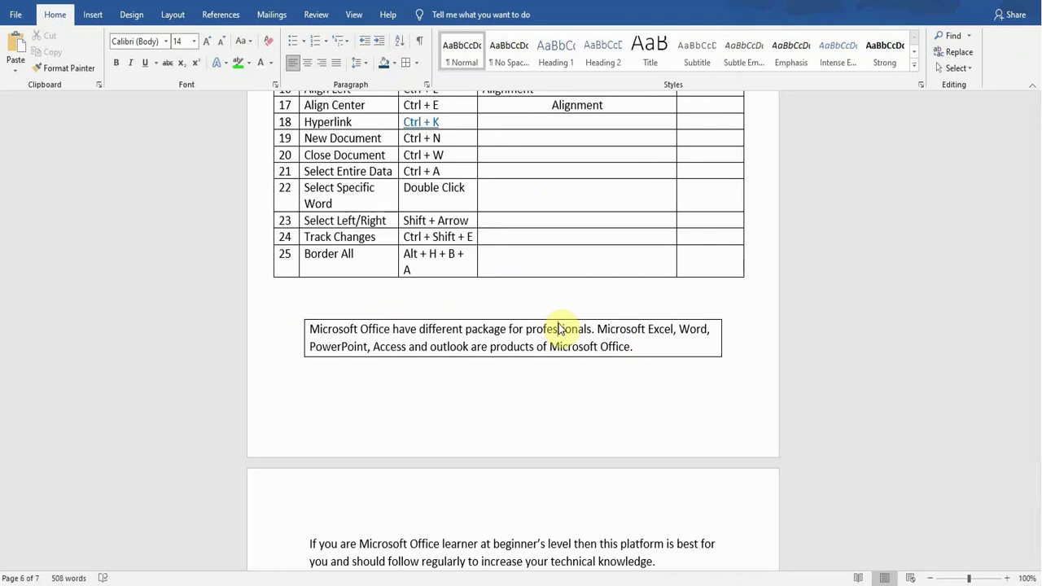
- Erase the letters ocument from New Document in row 19 of the shortcut table, and restore the full text
key("ctrl+z")
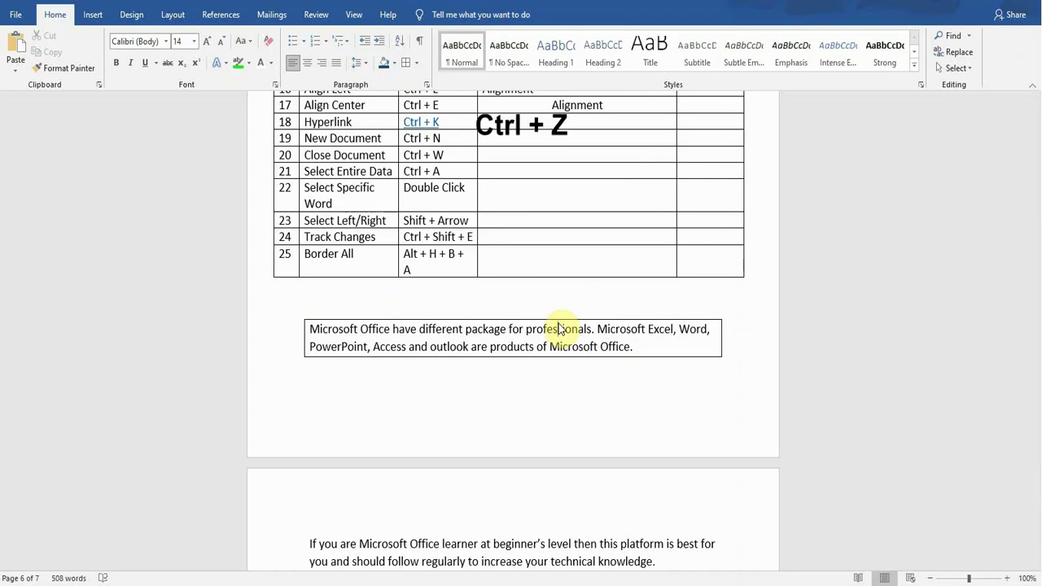
left_click(386, 135)
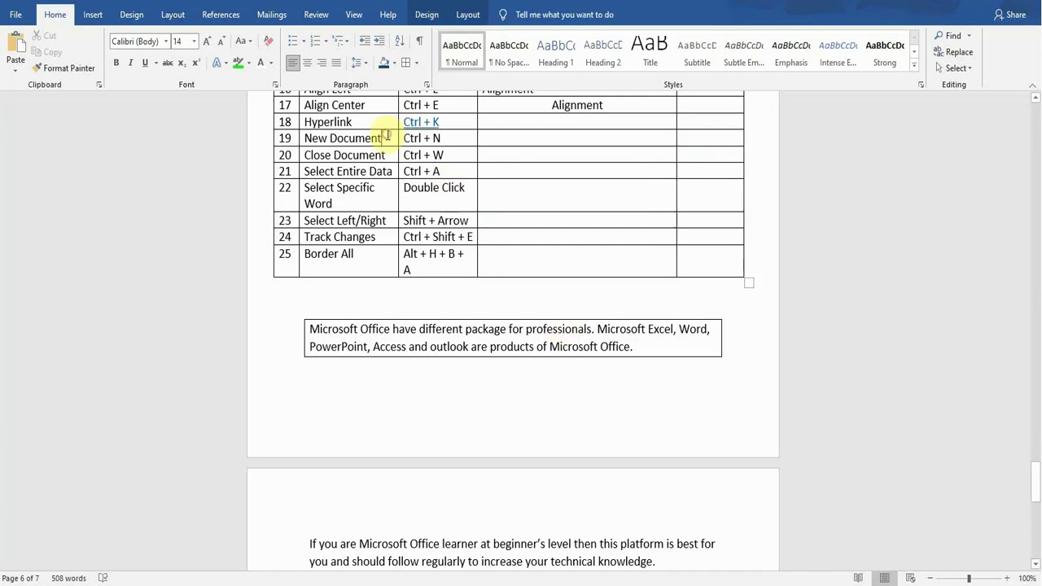
key("BackSpace")
key("BackSpace")
key("BackSpace")
key("BackSpace")
key("BackSpace")
key("BackSpace")
key("BackSpace")
key("BackSpace")
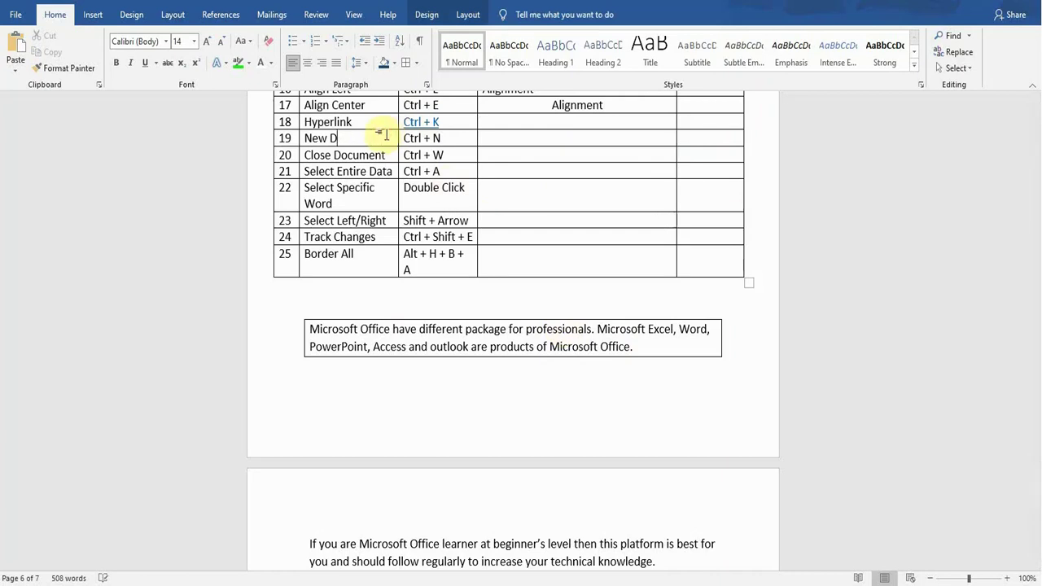
type("Document")
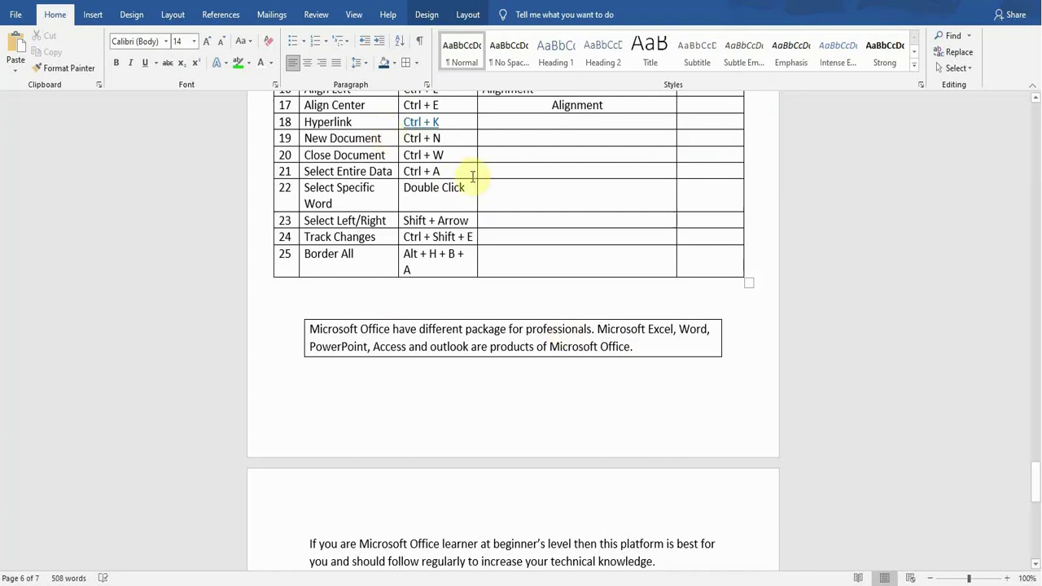
- Redo the deletion of the letters ent at the end of New Document in row 19
key("ctrl+y")
key("BackSpace")
key("BackSpace")
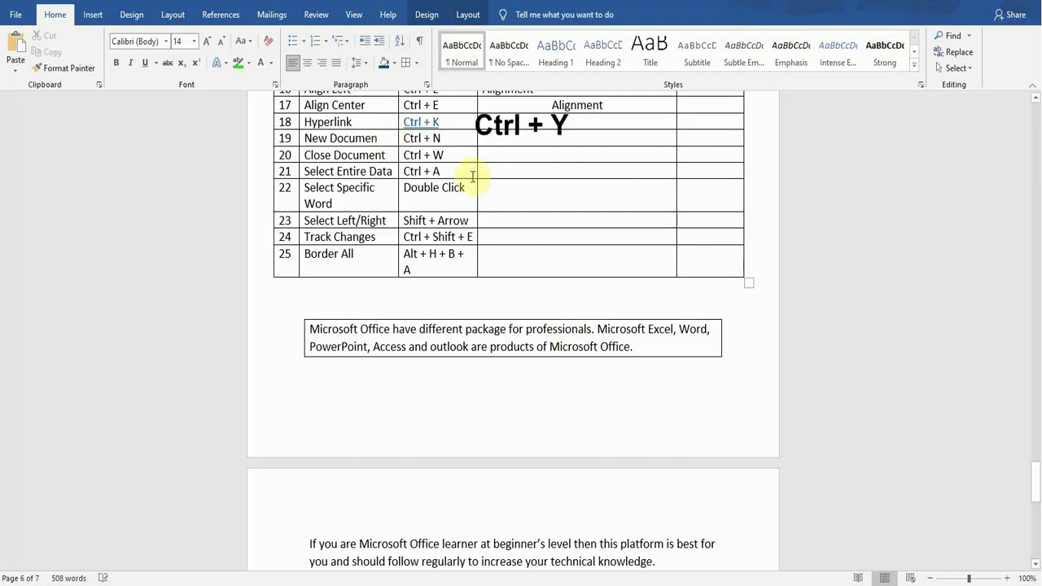
key("BackSpace")
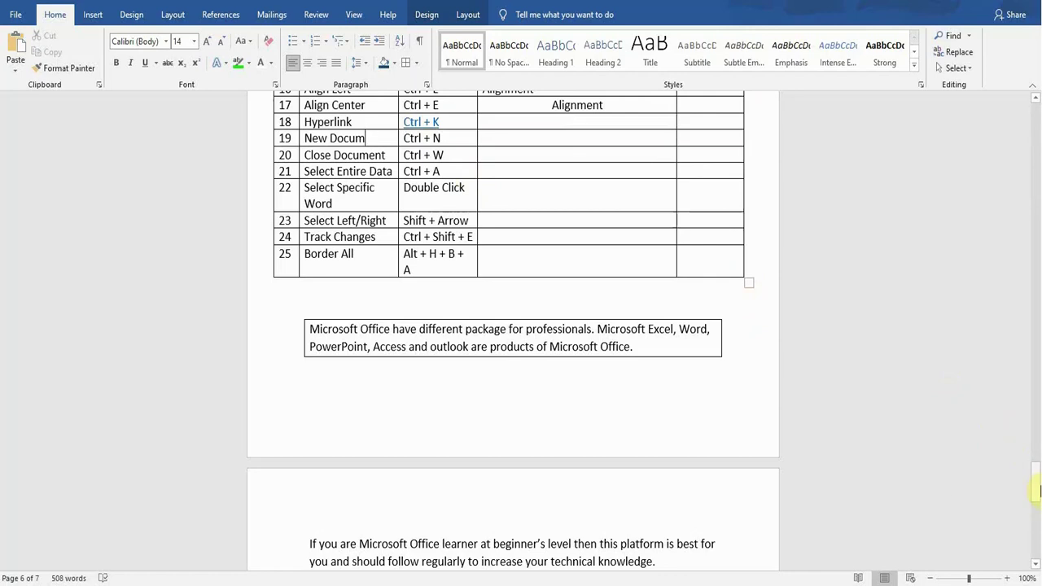
left_click_drag(1036, 489, 1036, 418)
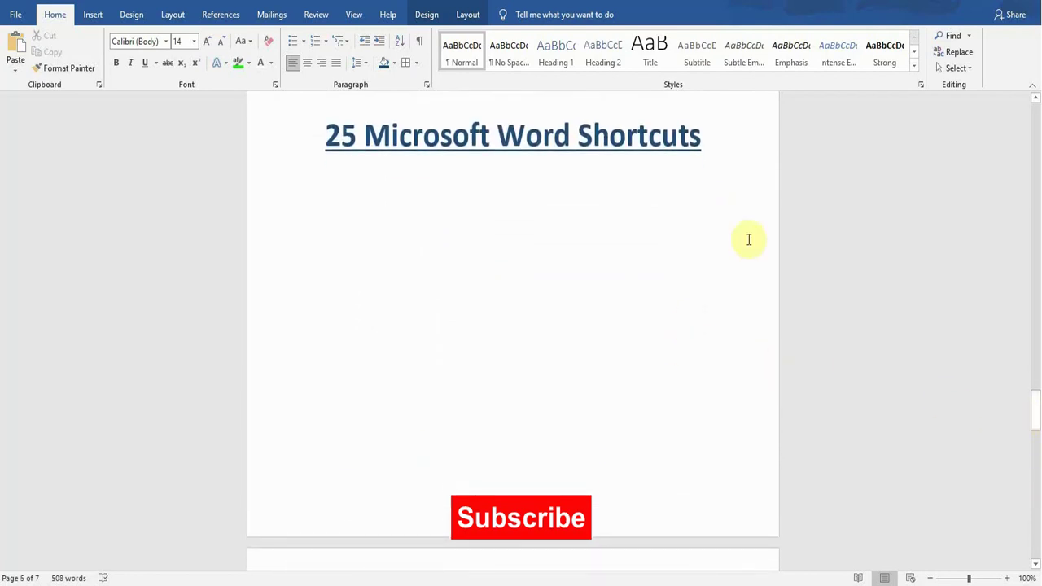
key("Page_Down")
key("Page_Up")
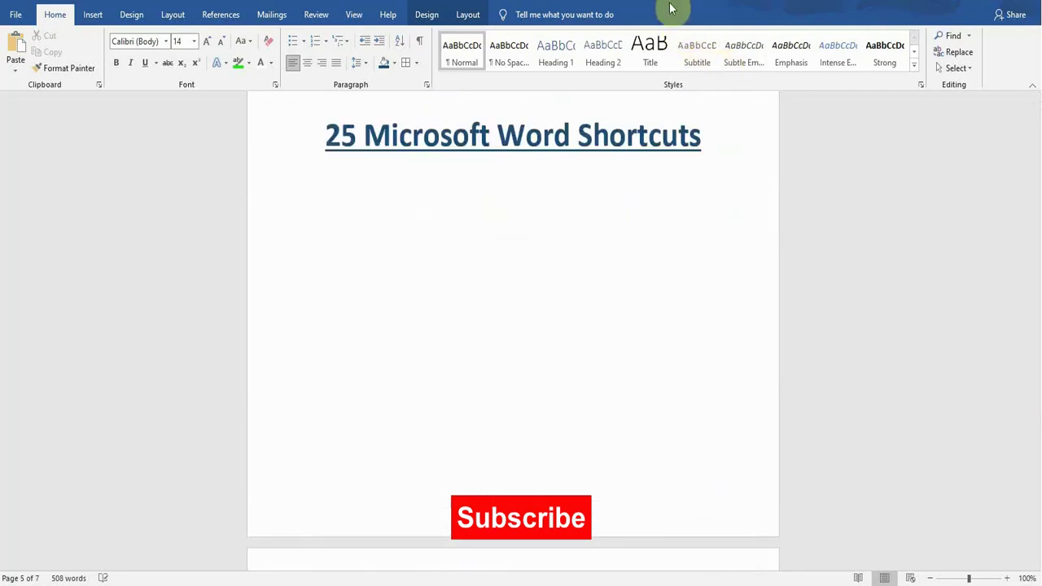